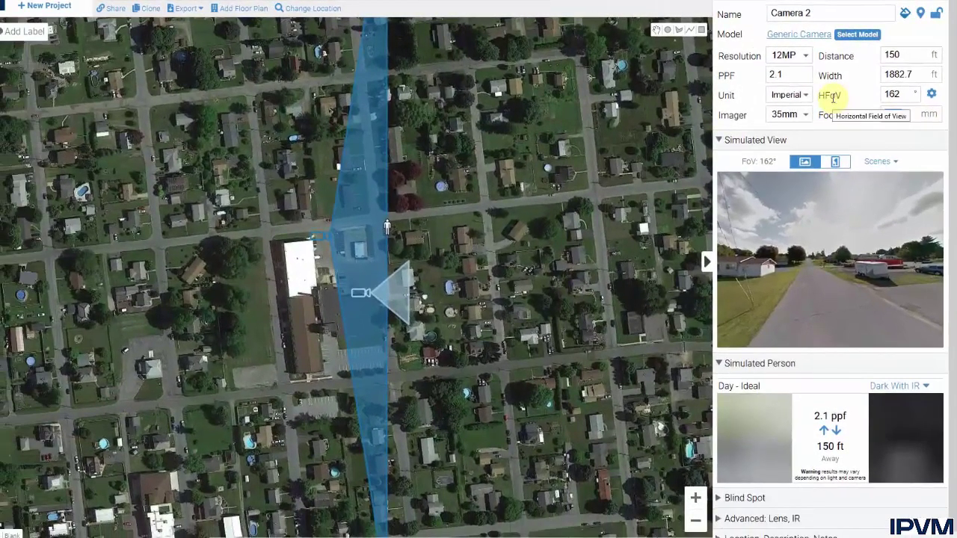
Step: Set Camera 2's focal length to 12 mm and aim it at the building's parking lot, about 127 ft away
type("12")
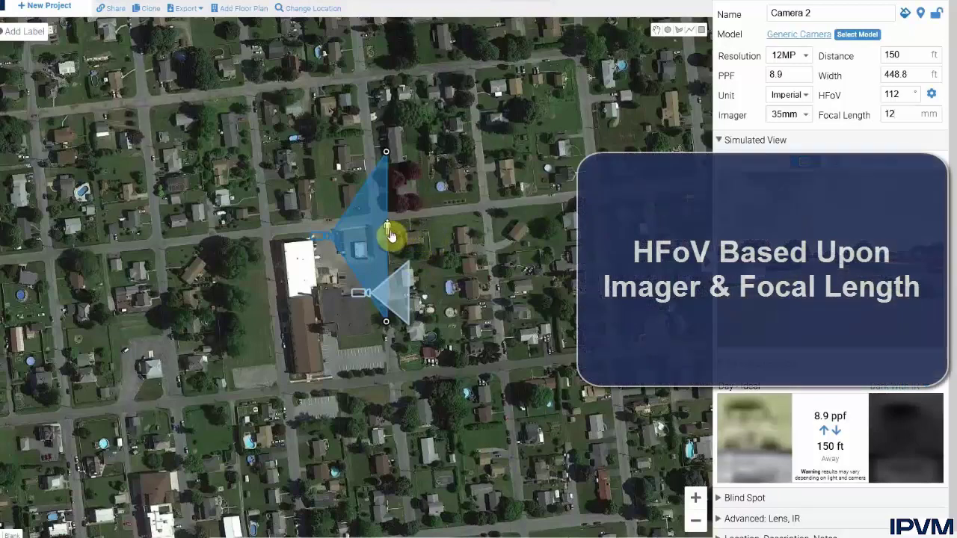
left_click_drag(388, 234, 225, 287)
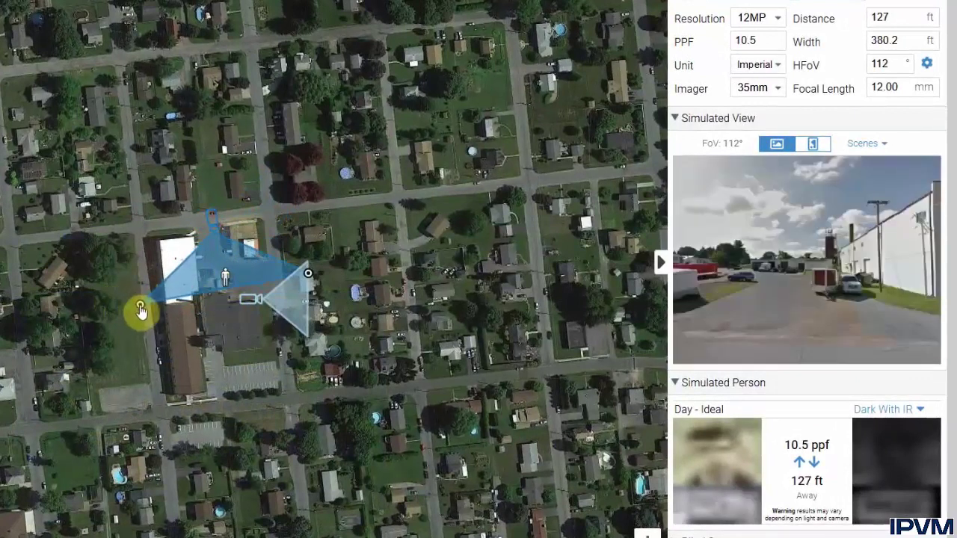
Step: Narrow Camera 2's HFoV to about 75° and move it to the street corner, aimed at the building lot about 172 ft away
left_click_drag(141, 310, 180, 305)
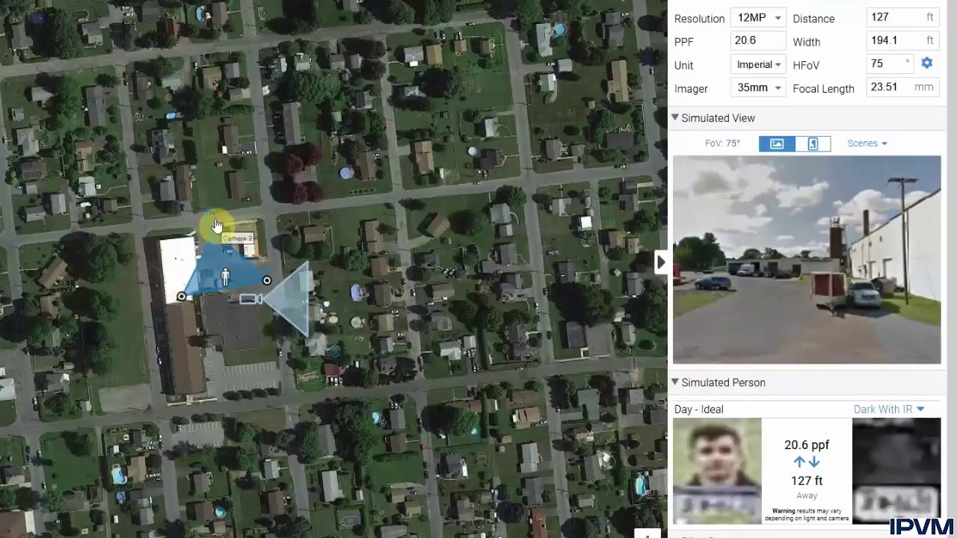
mouse_move(243, 211)
left_mouse_down()
mouse_move(270, 201)
mouse_move(253, 220)
mouse_move(267, 216)
mouse_move(187, 211)
left_mouse_up()
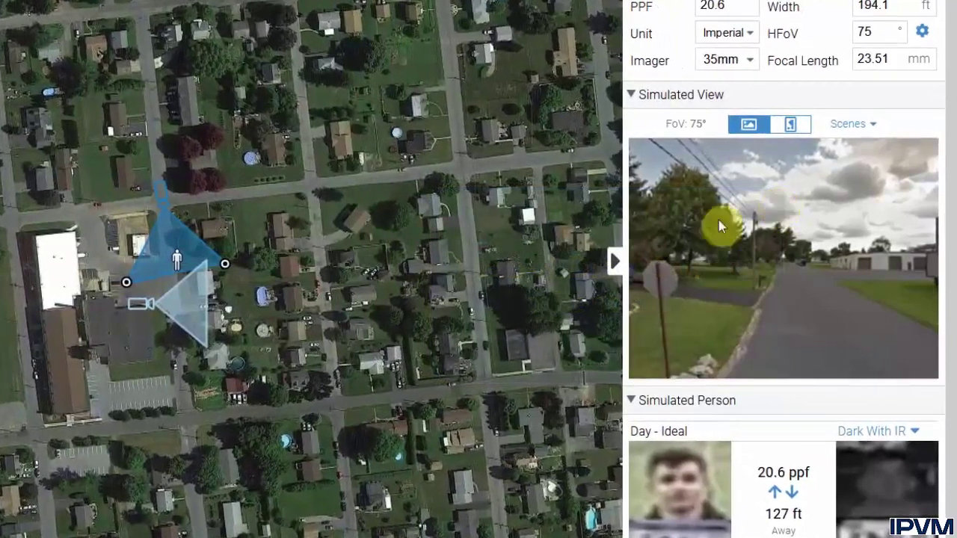
left_click_drag(176, 260, 175, 265)
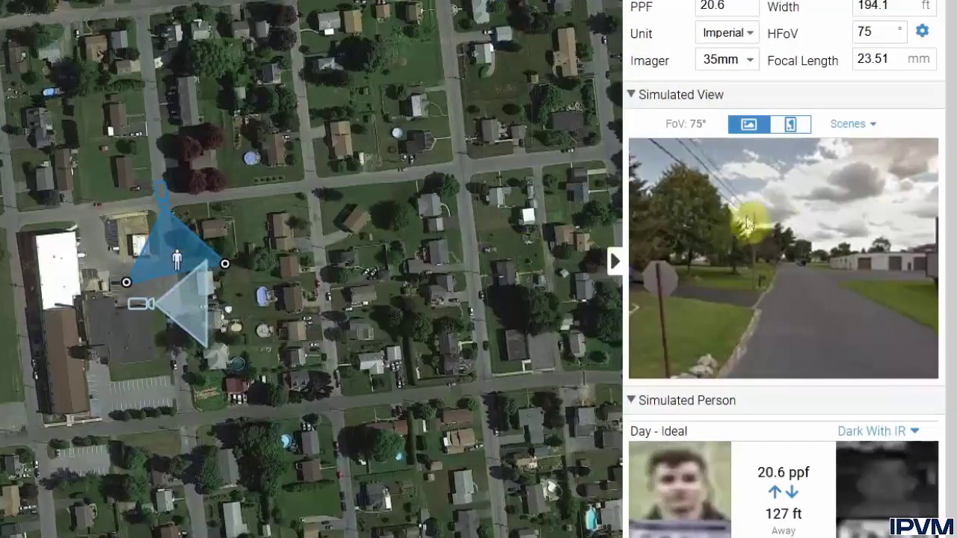
mouse_move(176, 259)
left_mouse_down()
mouse_move(158, 272)
mouse_move(174, 265)
mouse_move(90, 252)
mouse_move(64, 216)
mouse_move(95, 230)
mouse_move(70, 219)
mouse_move(128, 273)
mouse_move(124, 283)
left_mouse_up()
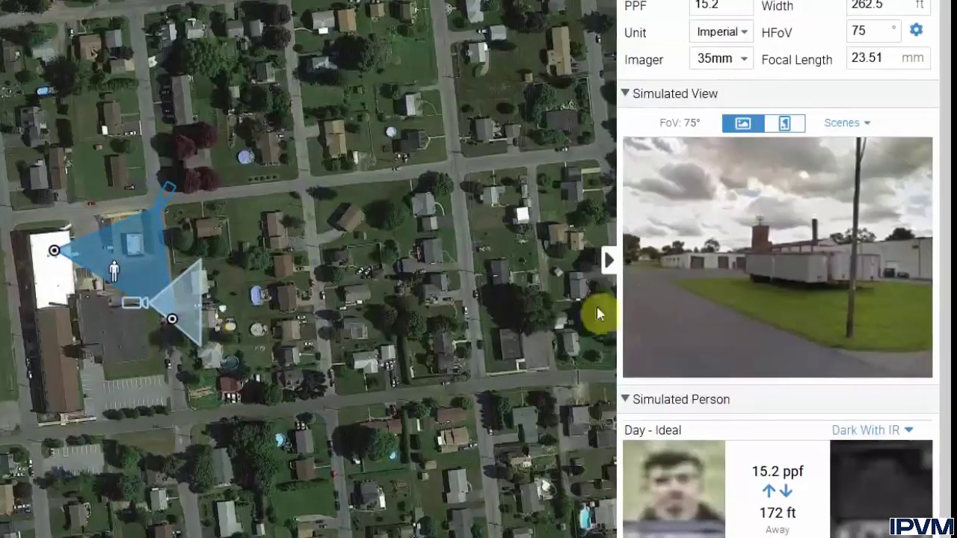
mouse_move(118, 284)
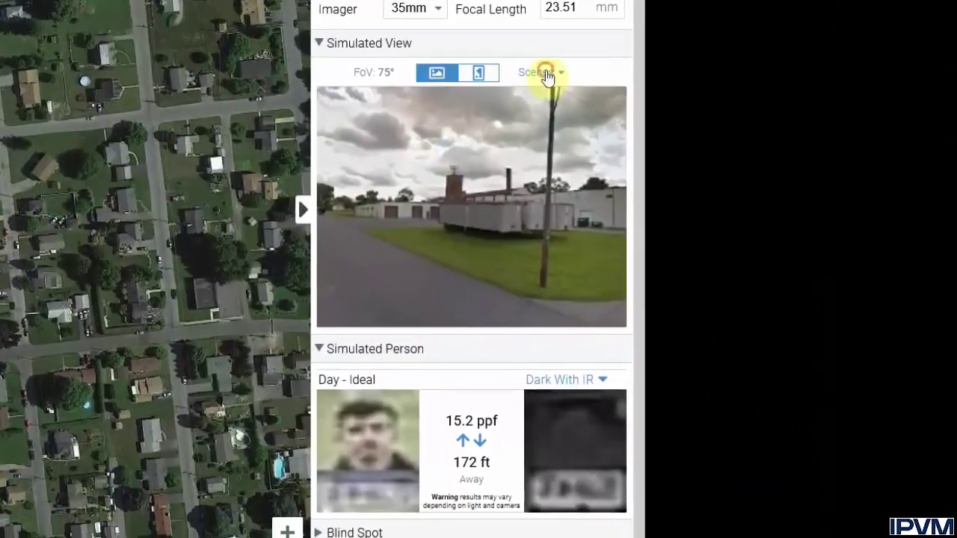
Step: Use the stock parking-lot scene for the simulated view and widen Camera 2's field of view to about 117°
left_click(634, 86)
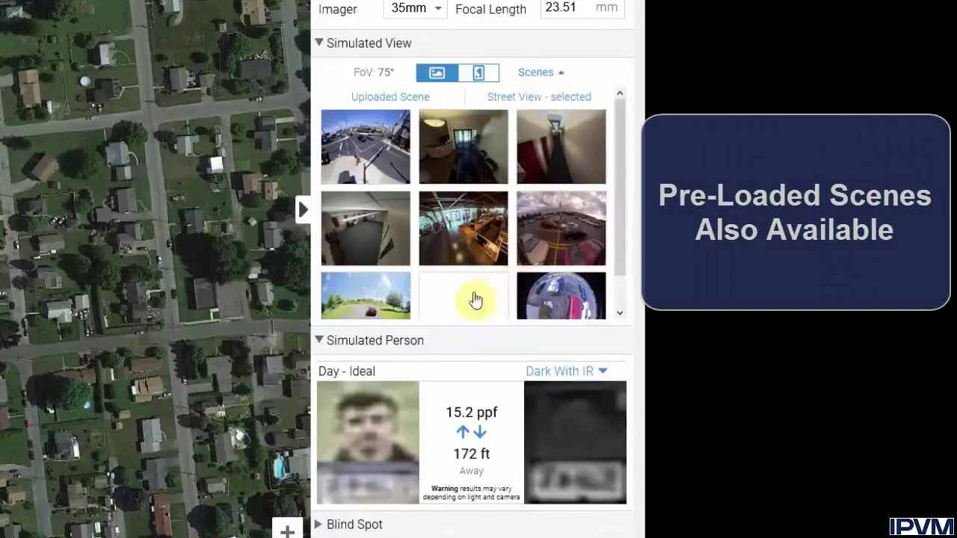
left_click(475, 299)
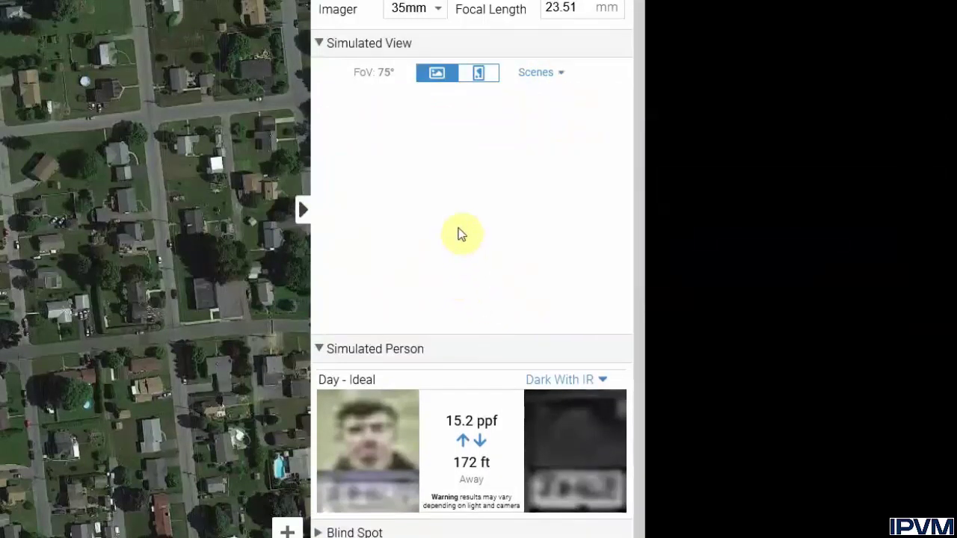
left_click(548, 72)
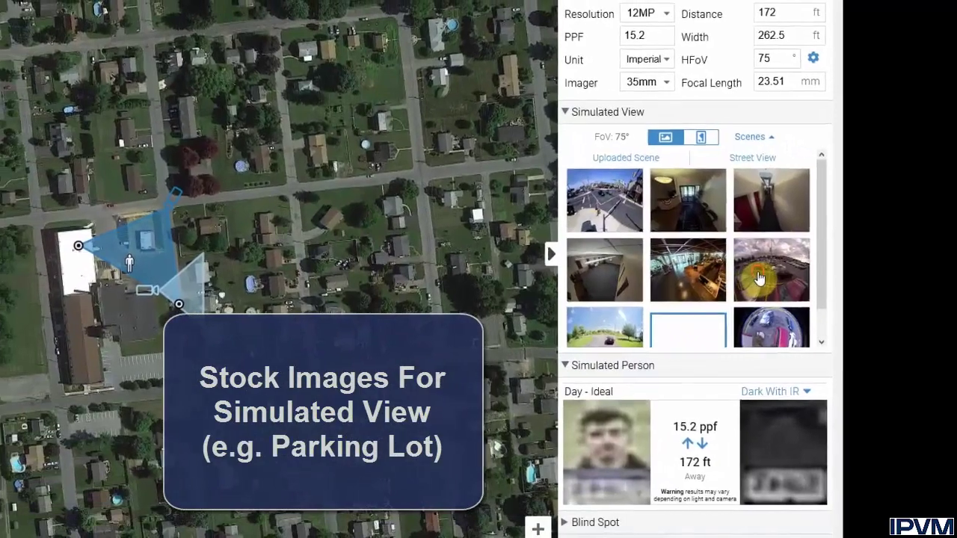
left_click(720, 260)
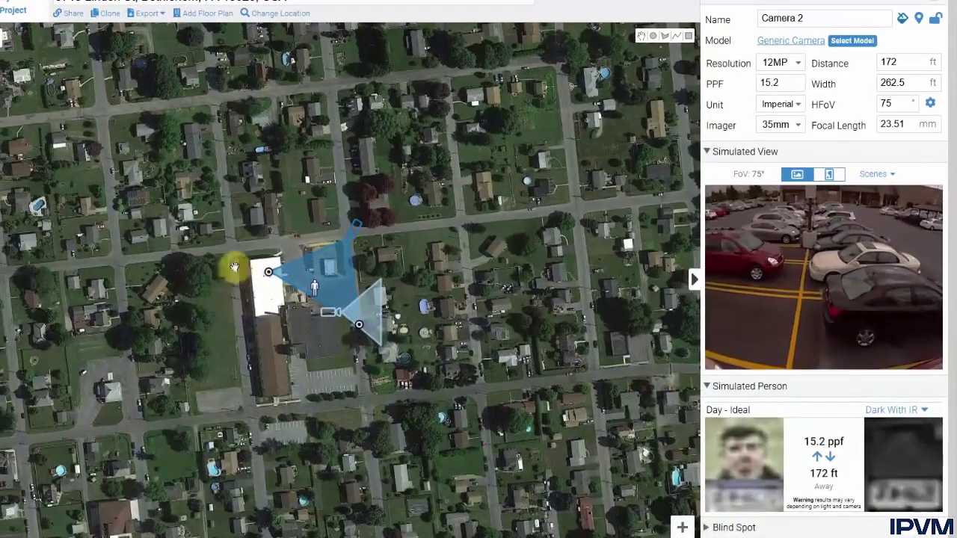
left_click_drag(253, 263, 215, 239)
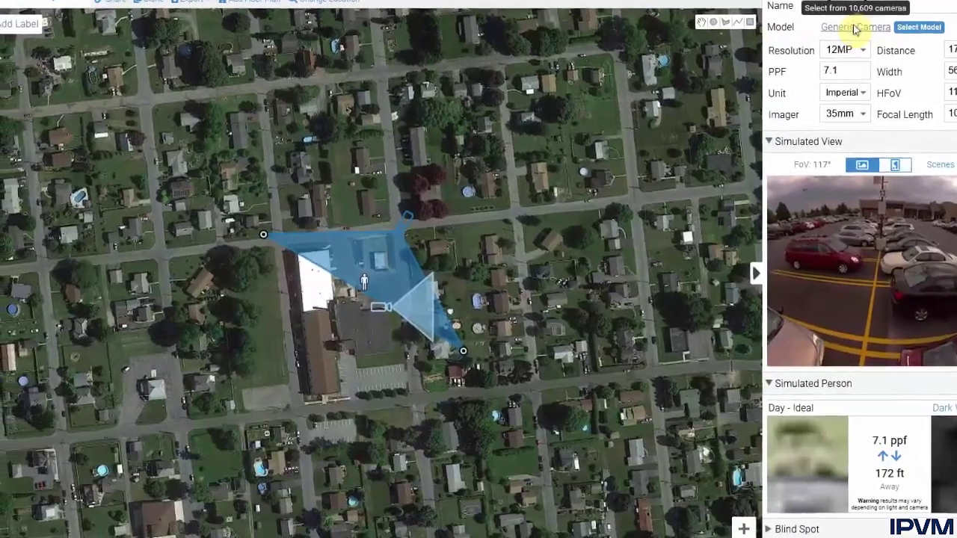
Step: Filter the camera models for Camera 2 to 4K or higher resolution, Bullet form and an IR range of 48–500 m
left_click(823, 34)
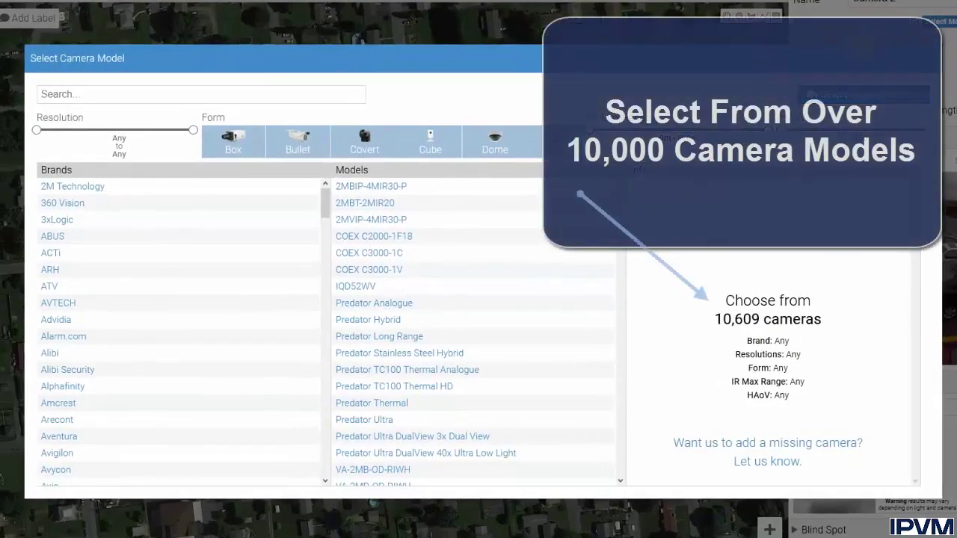
scroll(112, 336, "down", 5)
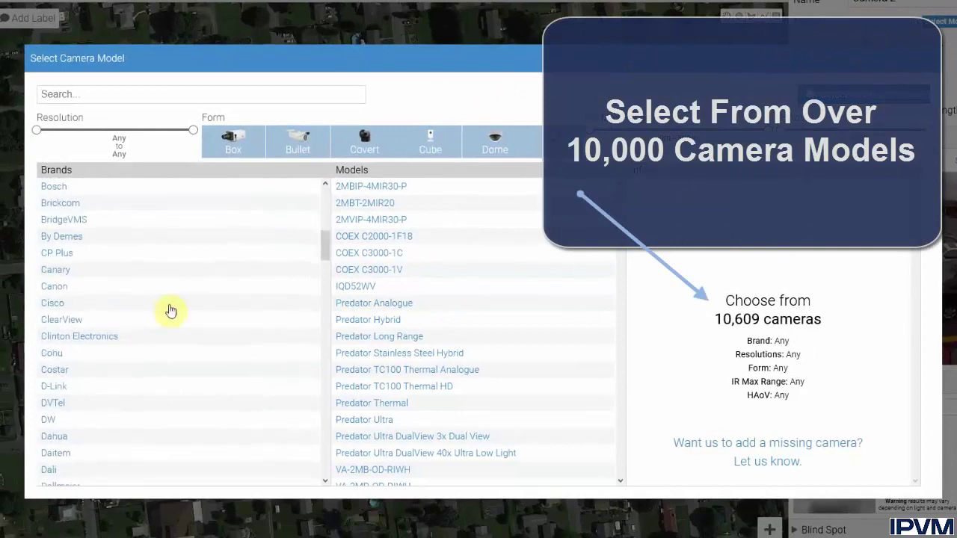
scroll(436, 272, "down", 10)
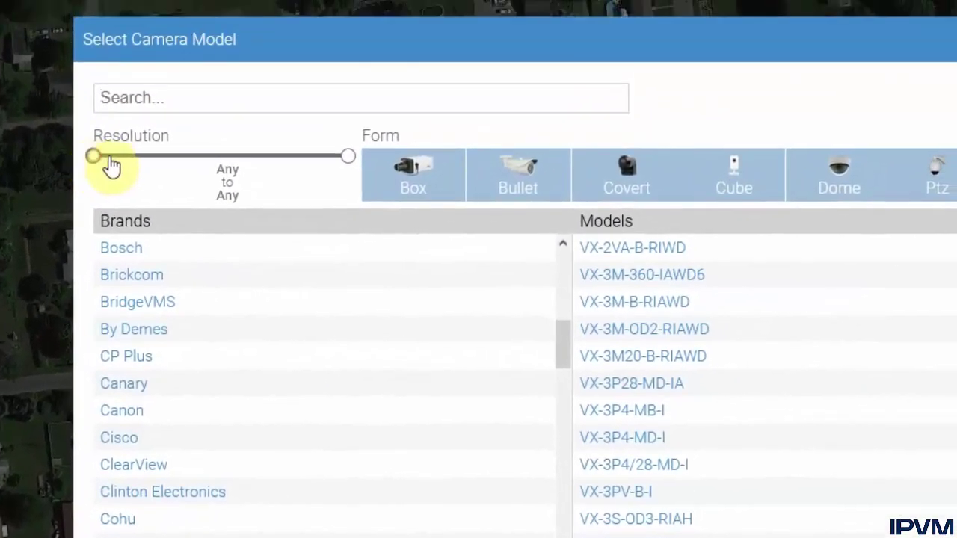
left_click_drag(142, 169, 246, 174)
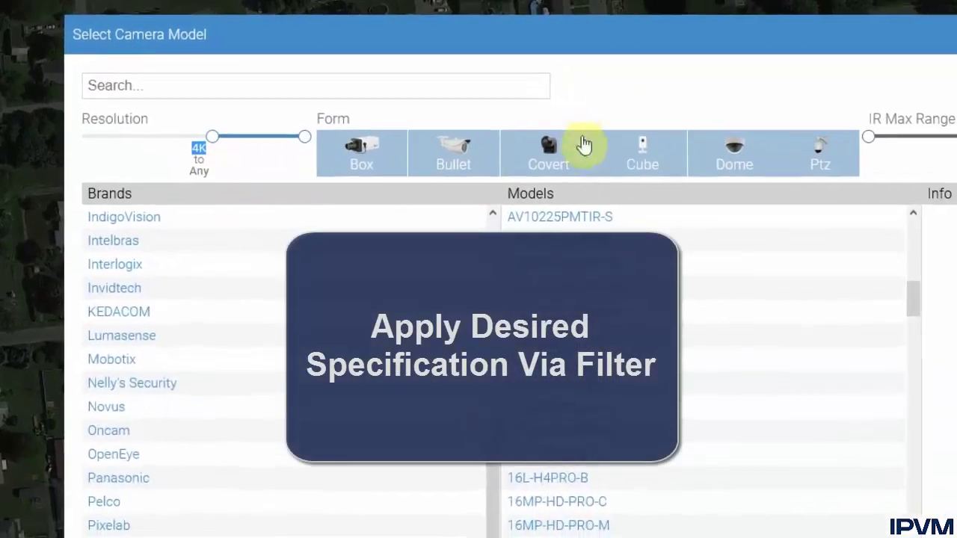
left_click(455, 148)
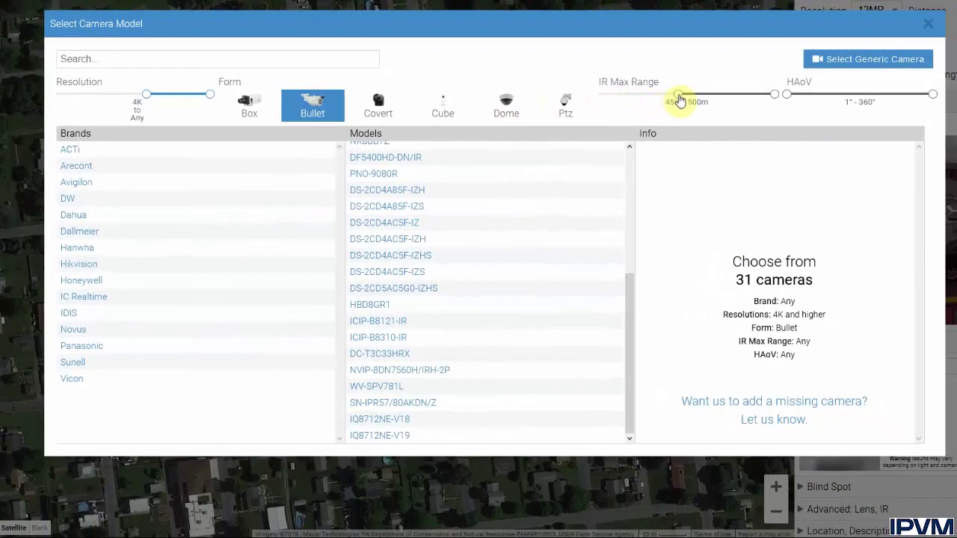
left_click_drag(679, 101, 682, 100)
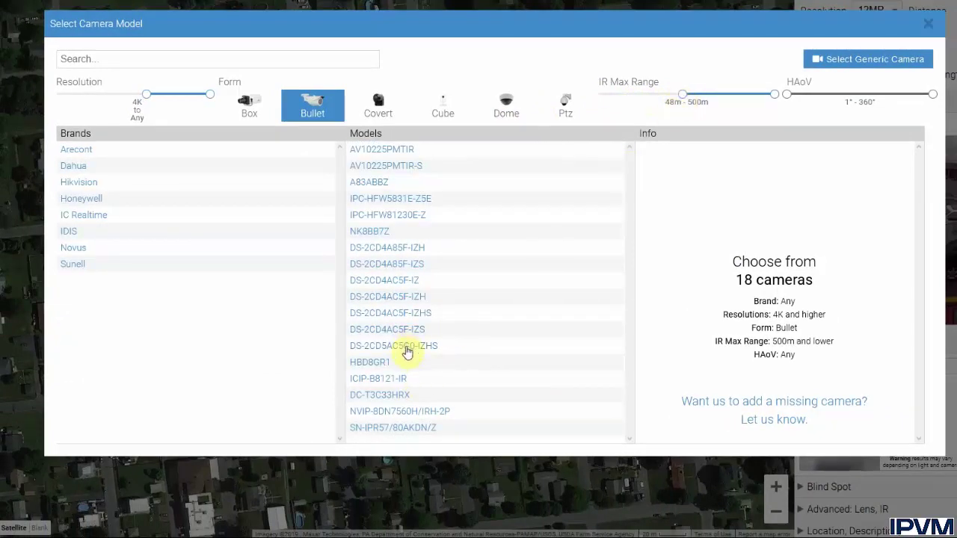
Step: Assign the Hikvision DS-2CD4AC5F-IZ to Camera 2 and re-aim it so its target is about 112 ft away
left_click(378, 282)
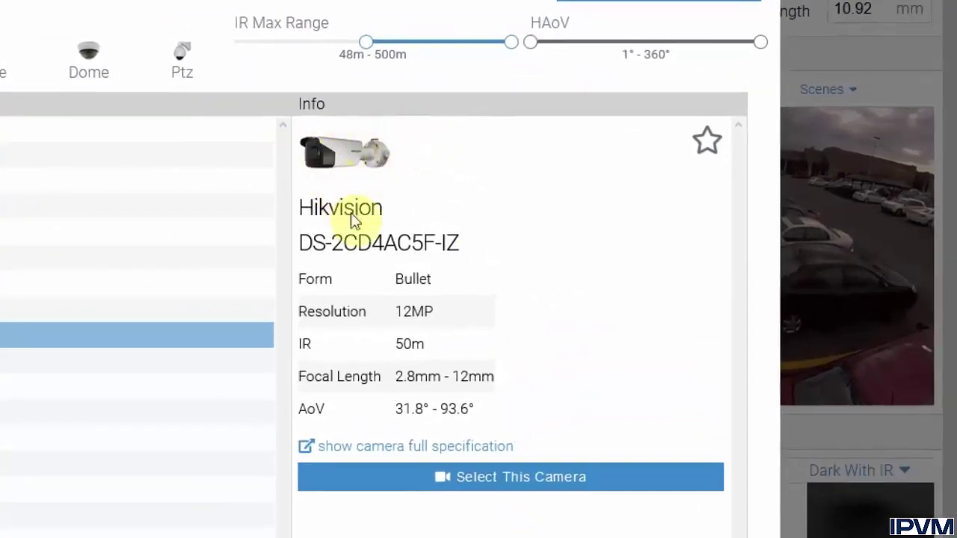
left_click(508, 482)
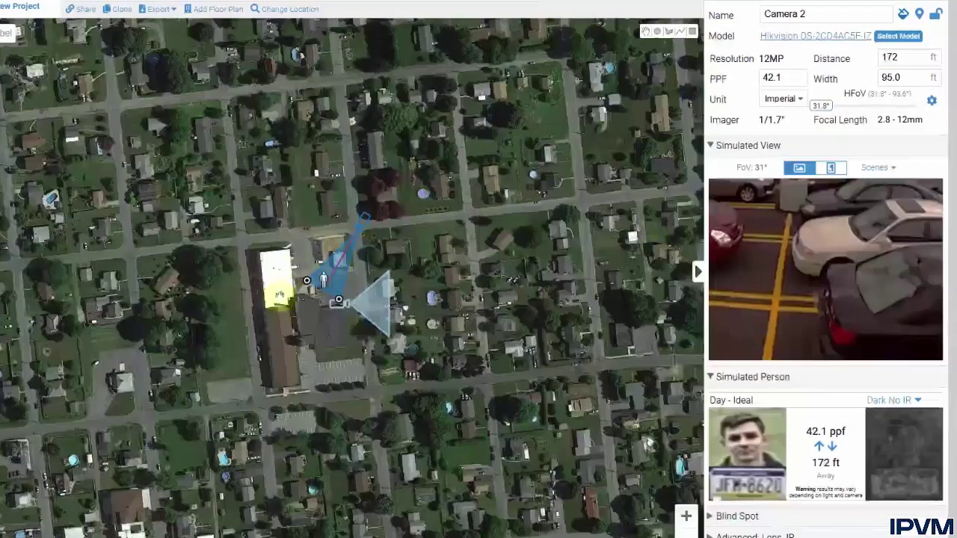
mouse_move(341, 299)
left_mouse_down()
mouse_move(327, 284)
mouse_move(335, 250)
left_mouse_up()
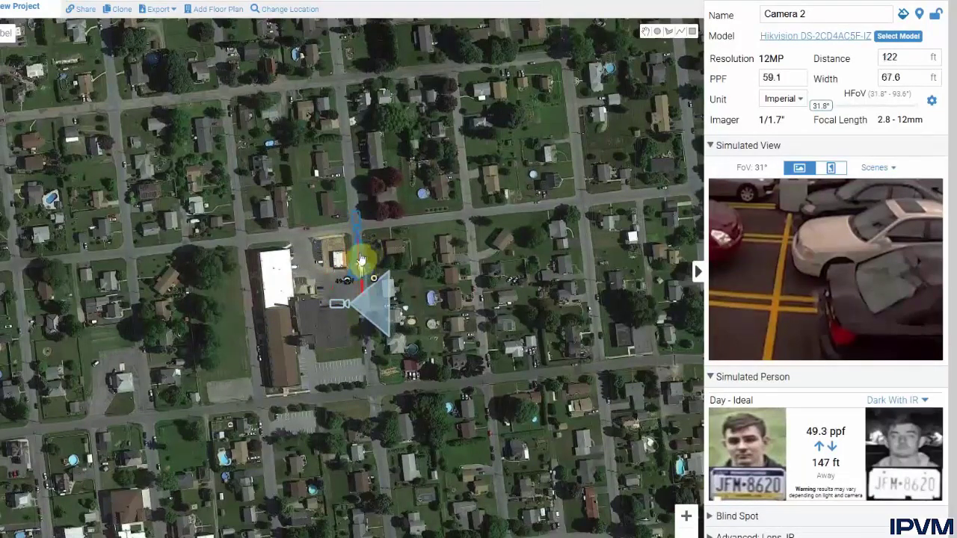
left_click_drag(365, 261, 366, 266)
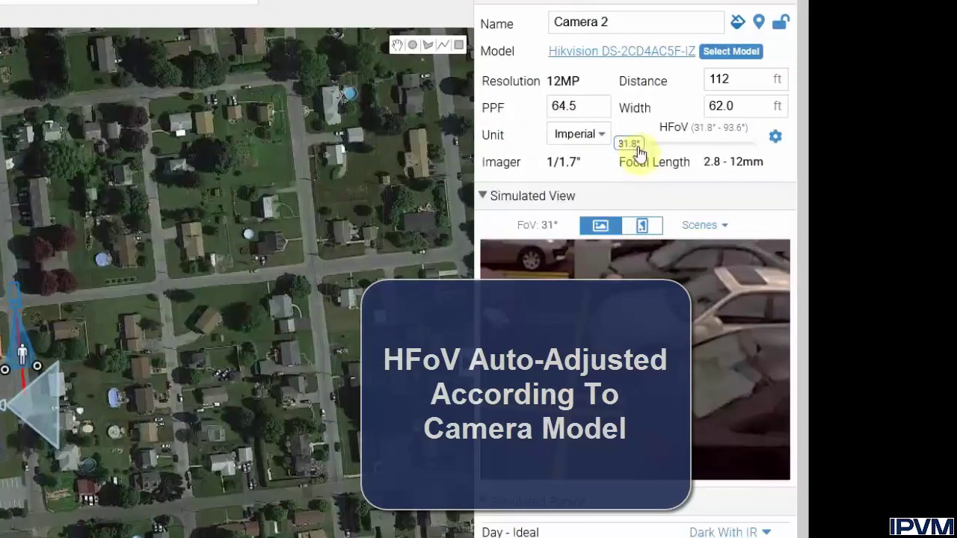
Step: Vary Camera 2's horizontal field of view across the model's allowed range, finishing at the 93.6° maximum
left_click_drag(638, 153, 745, 145)
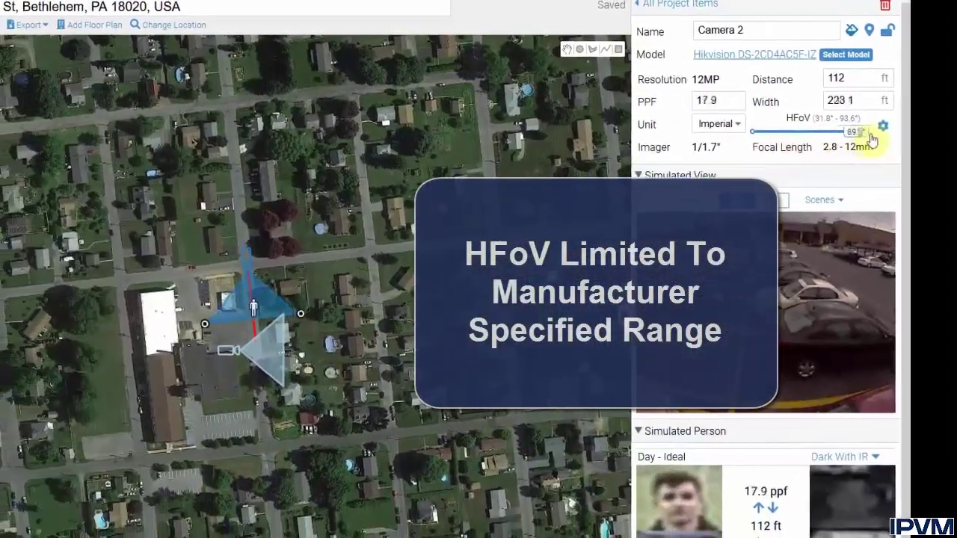
left_click_drag(871, 140, 759, 143)
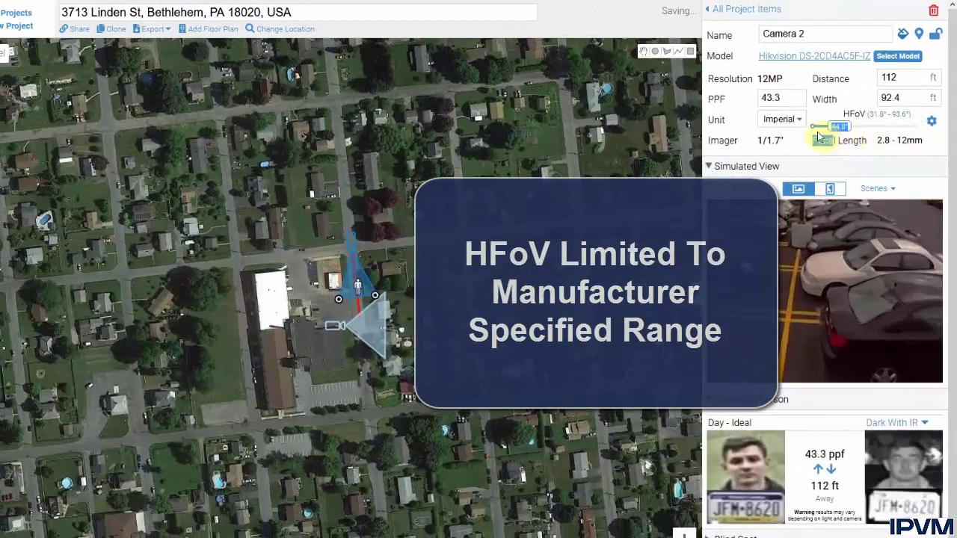
left_click_drag(818, 136, 886, 129)
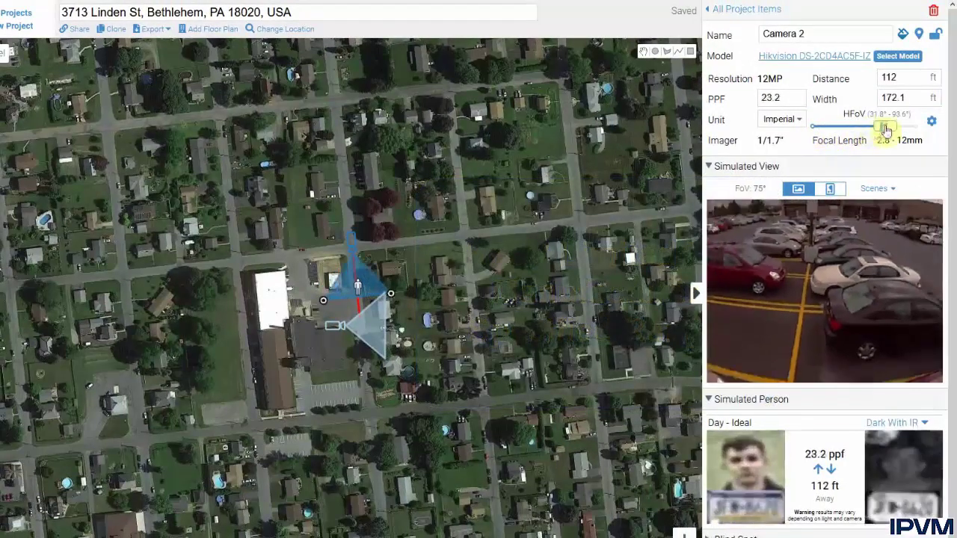
left_click_drag(394, 299, 422, 293)
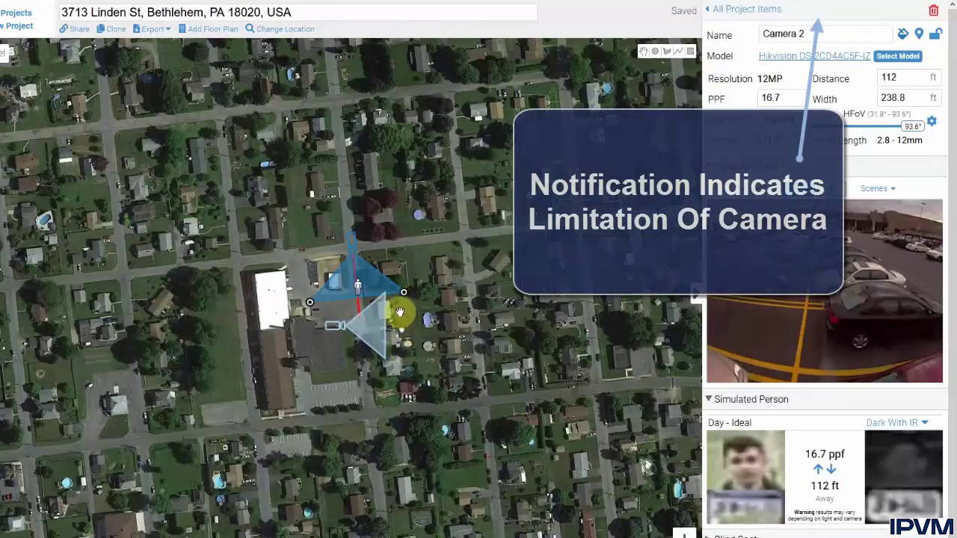
mouse_move(405, 298)
left_mouse_down()
mouse_move(358, 310)
mouse_move(415, 288)
left_mouse_up()
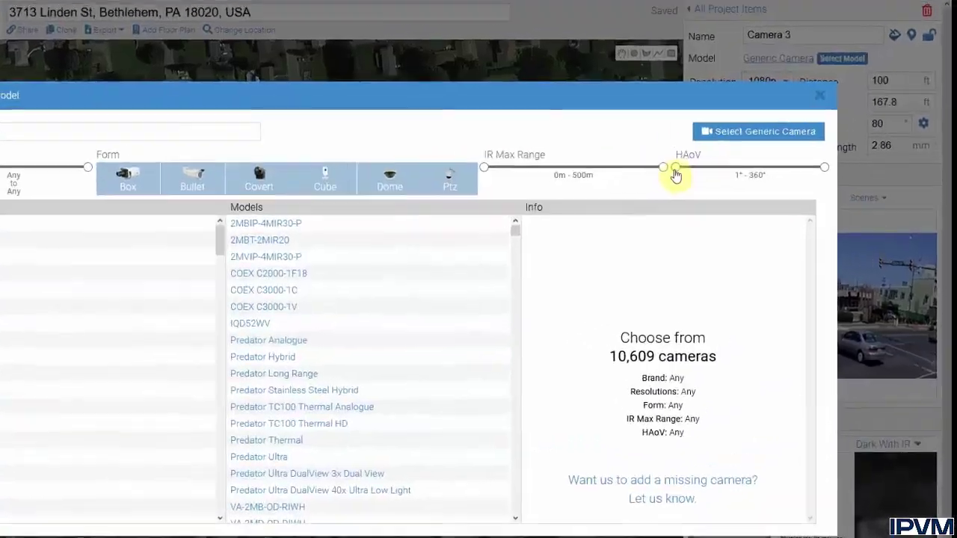
Step: Filter the camera models for Camera 3 to a 360° HAoV and view the details of the Panasonic WV-SFV481
left_click_drag(675, 175, 907, 155)
left_click_drag(629, 252, 575, 232)
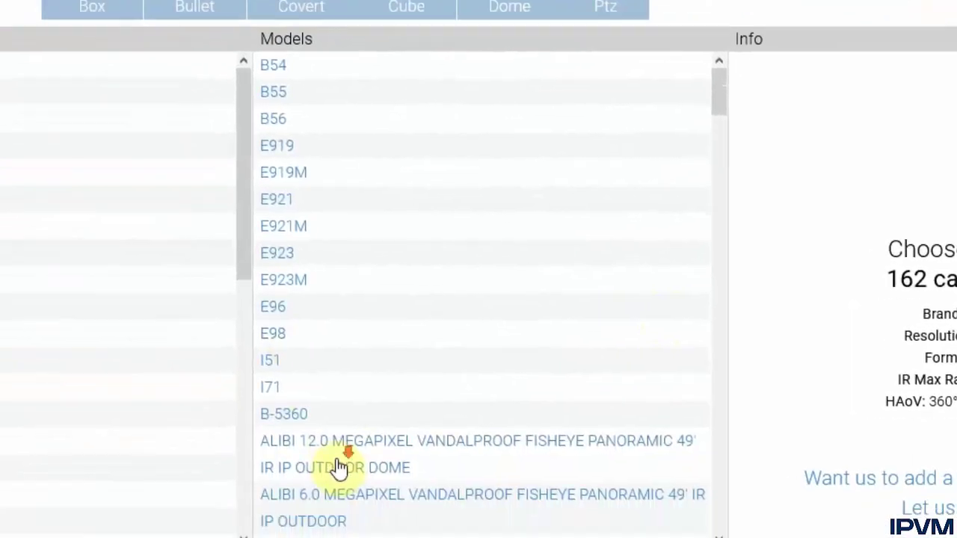
scroll(332, 441, "down", 5)
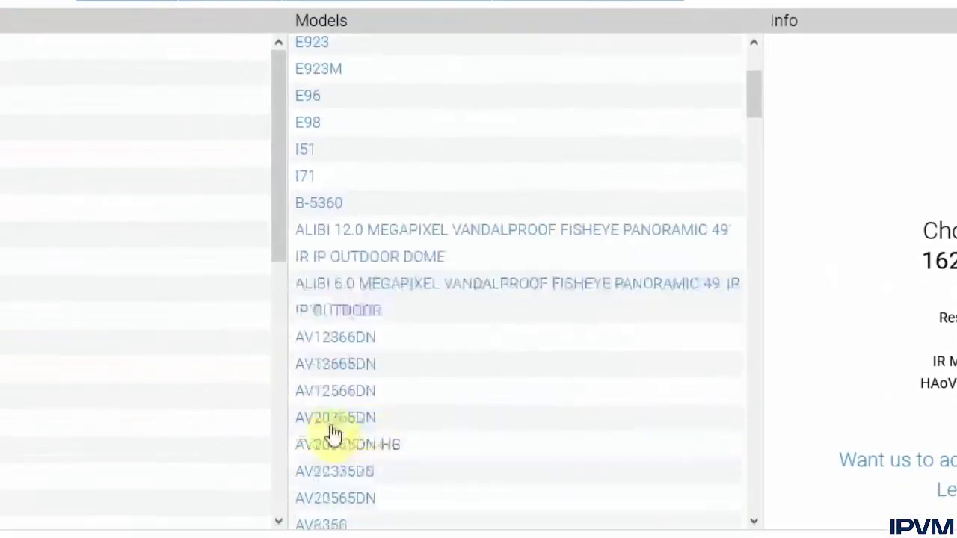
scroll(329, 433, "down", 5)
scroll(329, 429, "down", 10)
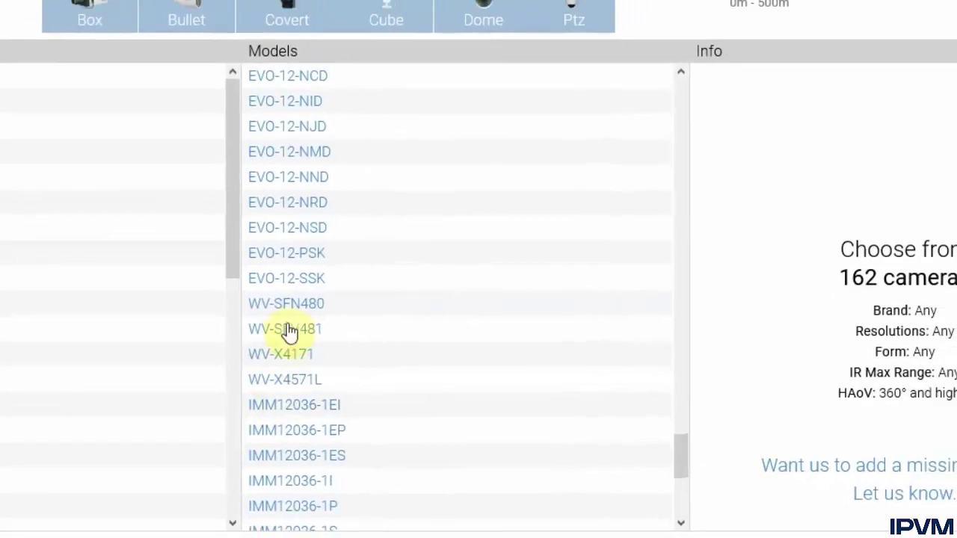
left_click(330, 424)
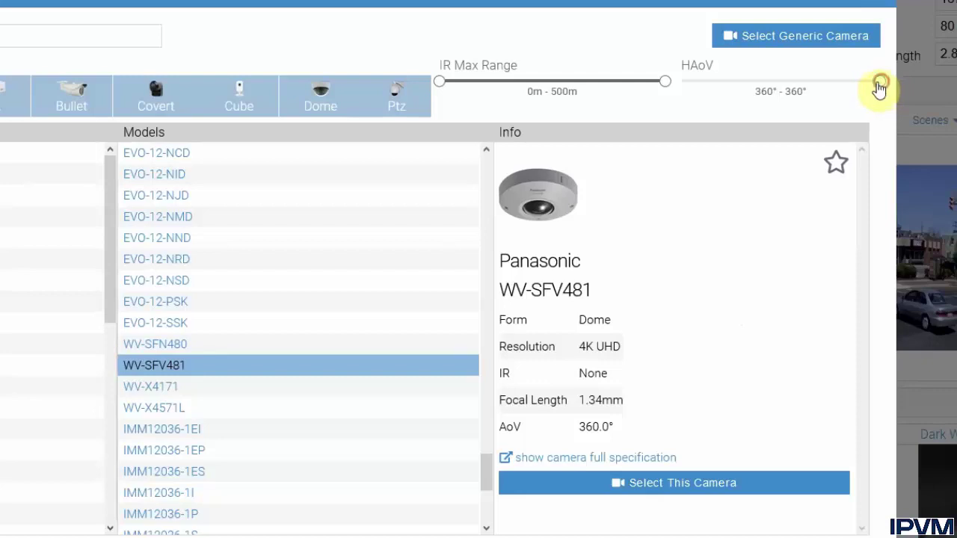
Step: Broaden the HAoV filter to 174°–360° and view the details of the Uniview IPC814SR-DVPF16 and IPC814SR-DVSPF16
left_click(875, 86)
scroll(213, 402, "down", 15)
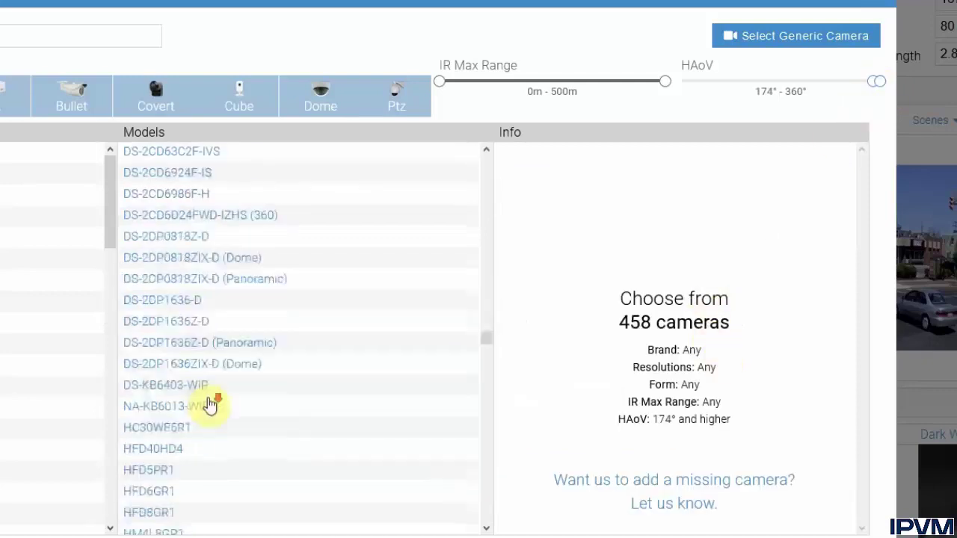
scroll(198, 392, "down", 20)
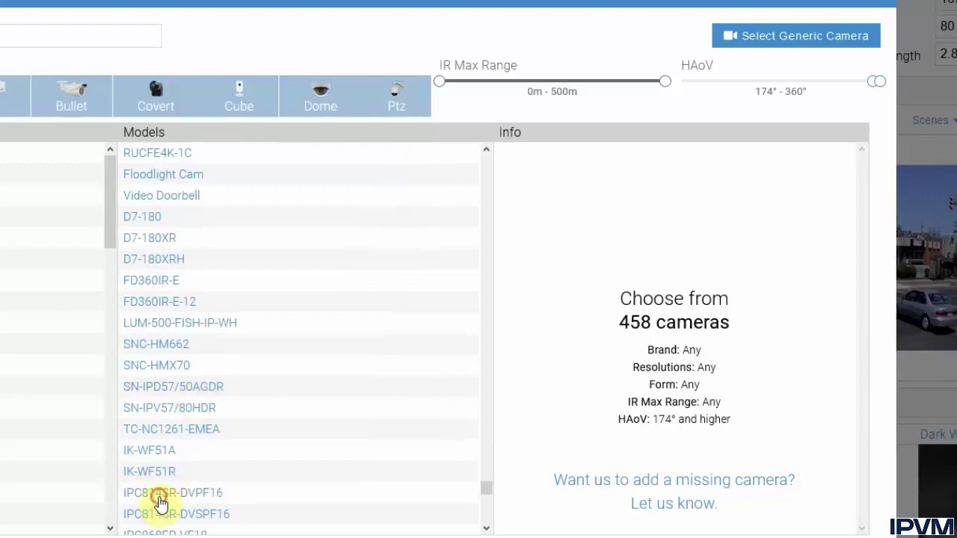
left_click(159, 499)
scroll(162, 493, "down", 1)
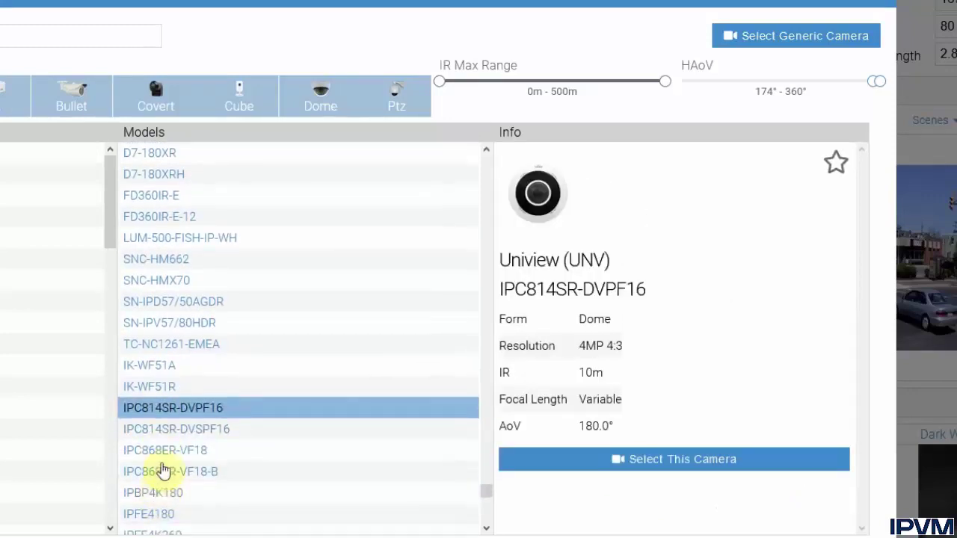
left_click(171, 435)
scroll(169, 448, "down", 2)
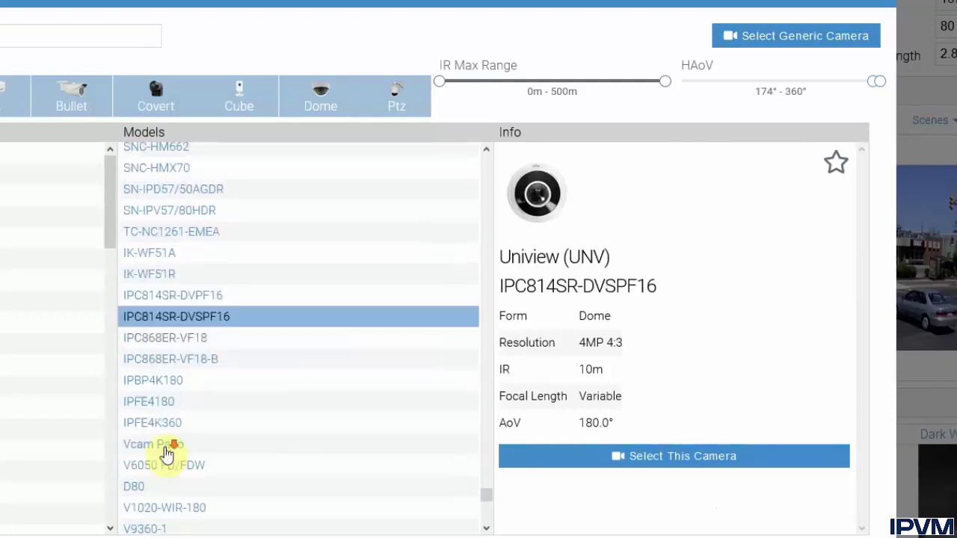
Step: View the details of the Vivotek FE9381-EHV, and assign the Vivotek FE8191-V with its 360° option to Camera 3
scroll(154, 509, "down", 5)
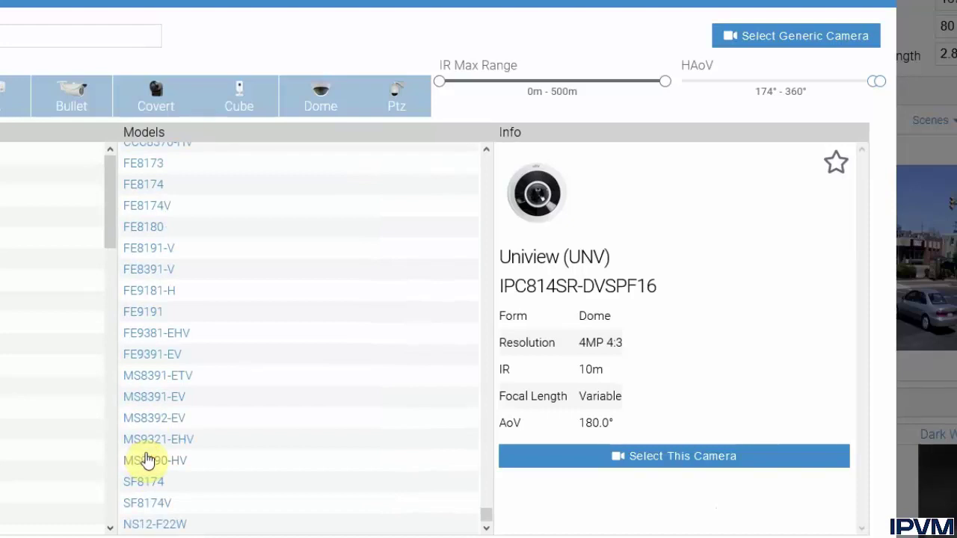
left_click(144, 339)
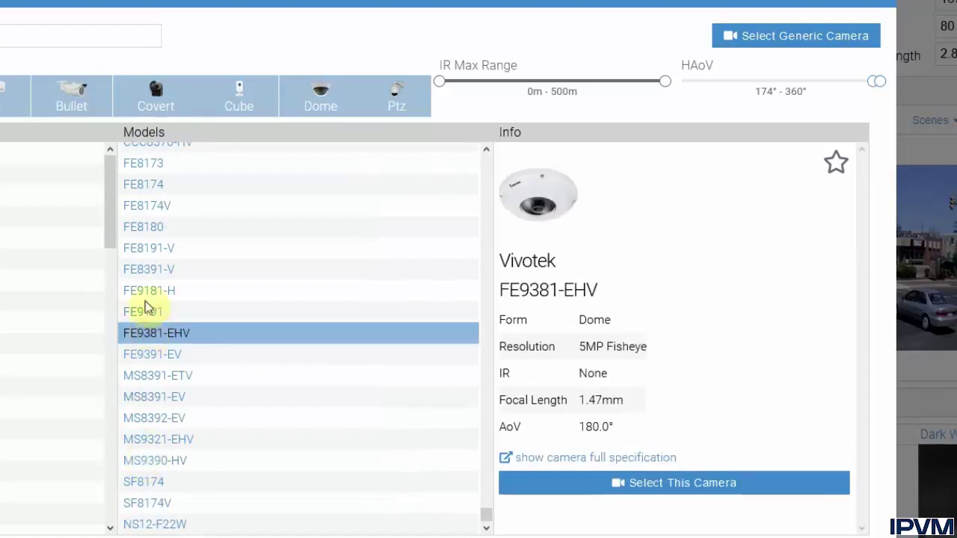
left_click(144, 253)
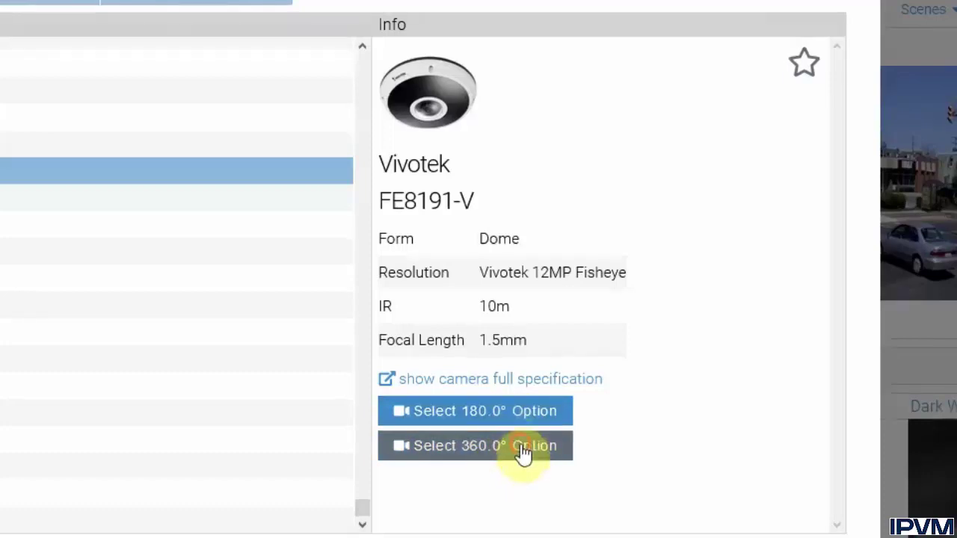
left_click(522, 449)
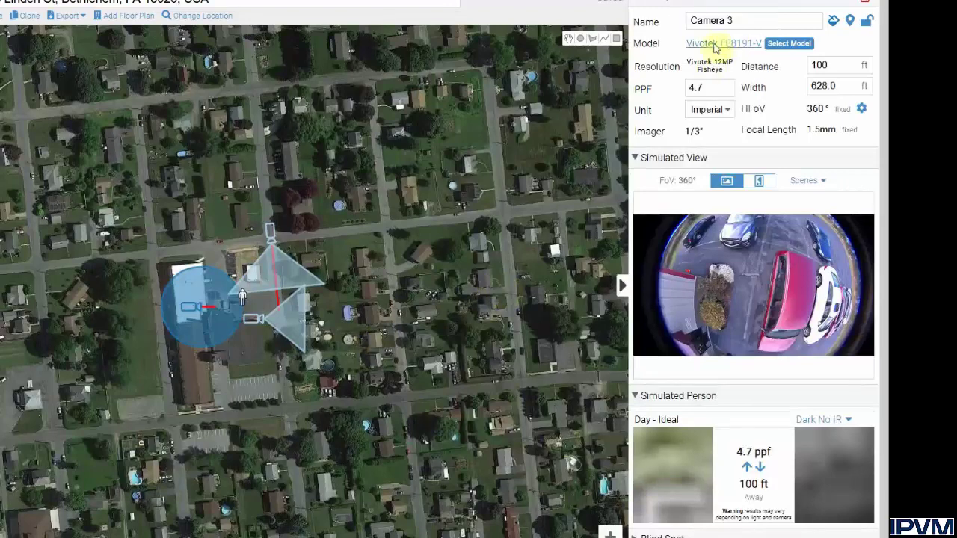
Step: Duplicate Camera 3, and move the original Camera 3 north across the street so the two coverage circles separate
right_click(195, 308)
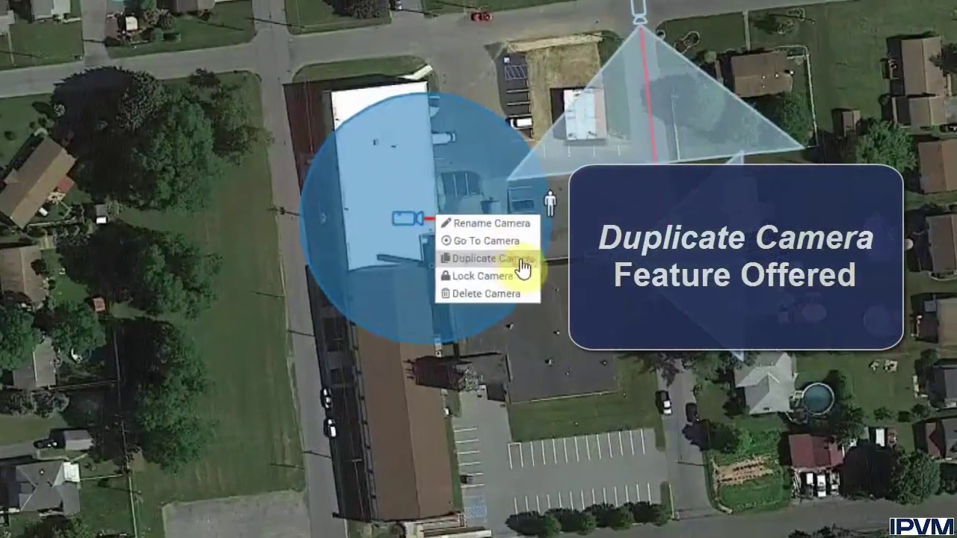
left_click(532, 263)
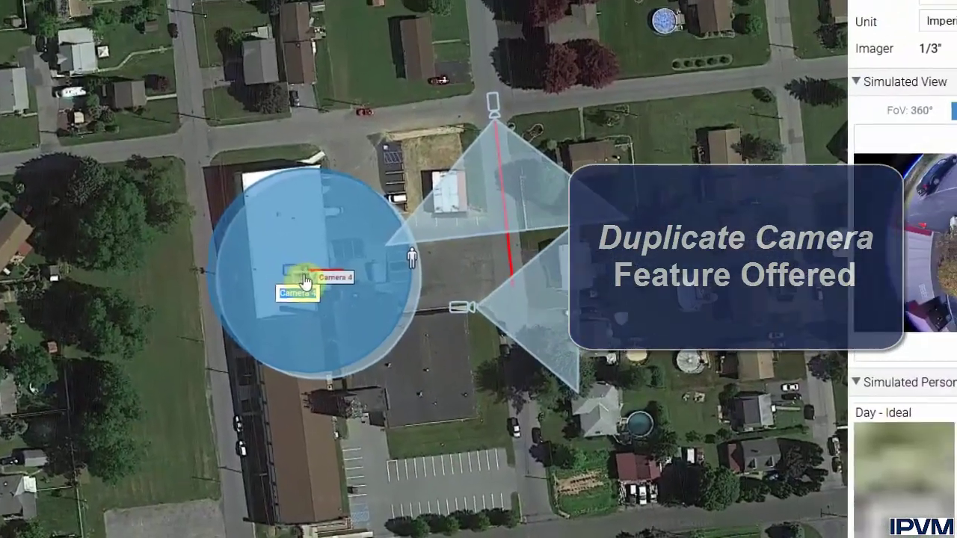
left_click_drag(305, 281, 381, 82)
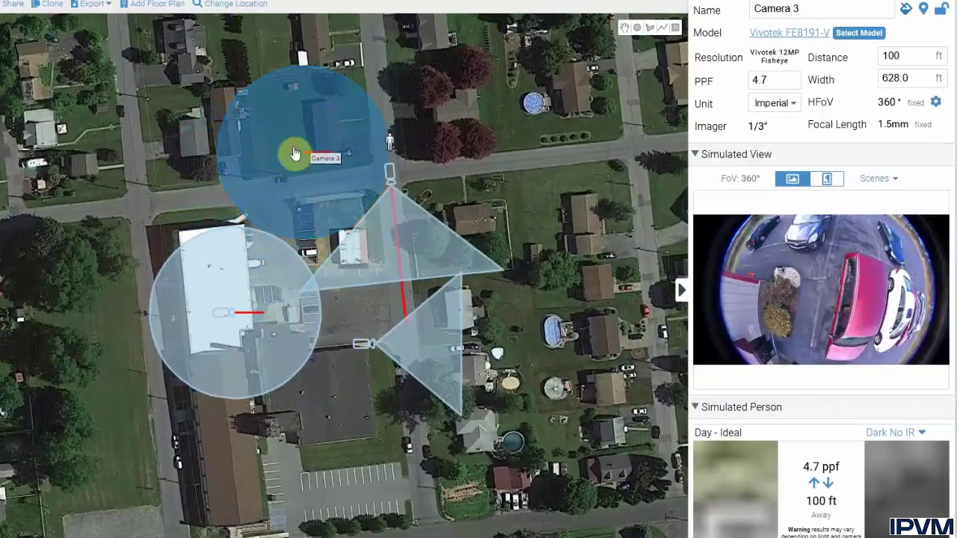
left_click(295, 153)
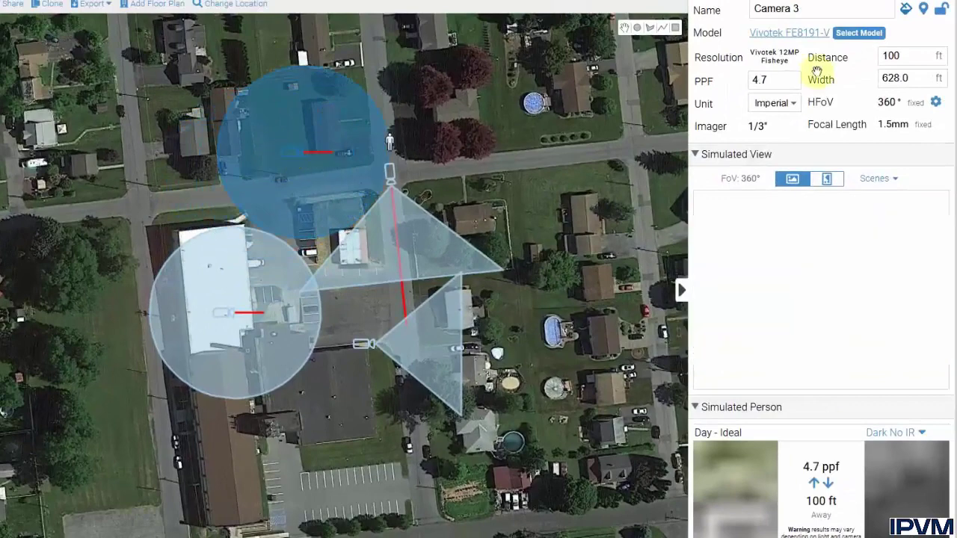
Step: Switch Camera 3 to the FE8191-V's 180° option and place it at the white building's east edge, with its target about 83 ft away
left_click(827, 33)
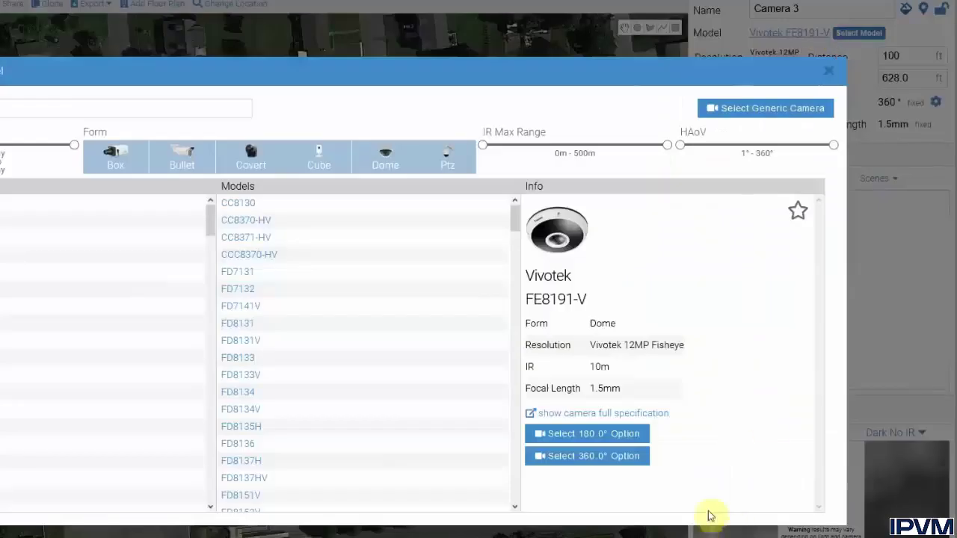
left_click(625, 435)
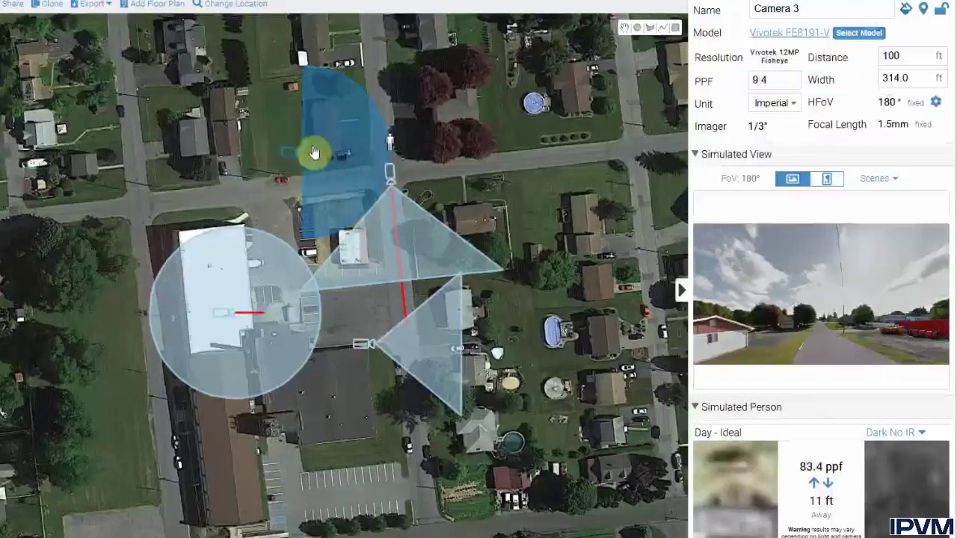
left_click_drag(370, 177, 327, 222)
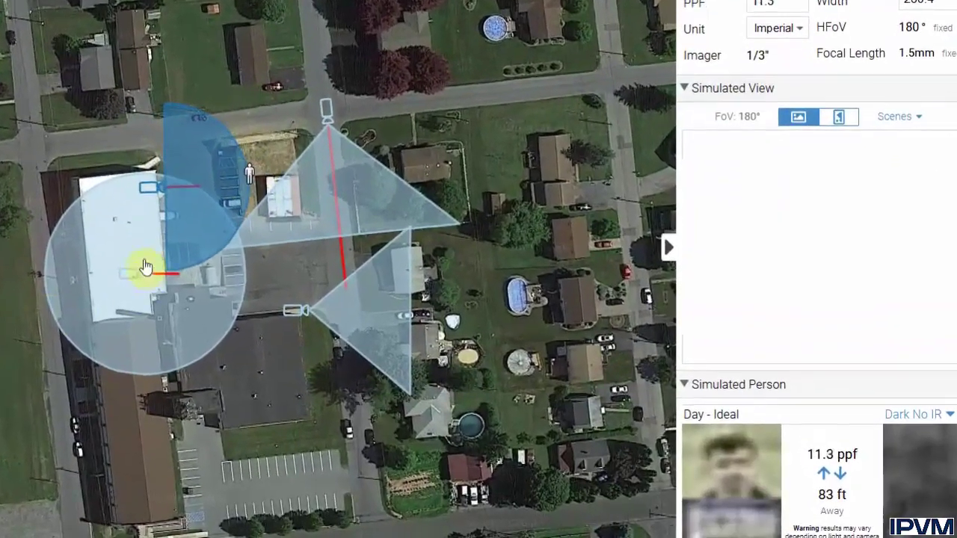
Step: Move Camera 4 with its 360° coverage onto the dark-roofed building southeast of the white building
left_click(172, 286)
left_click_drag(172, 287, 235, 307)
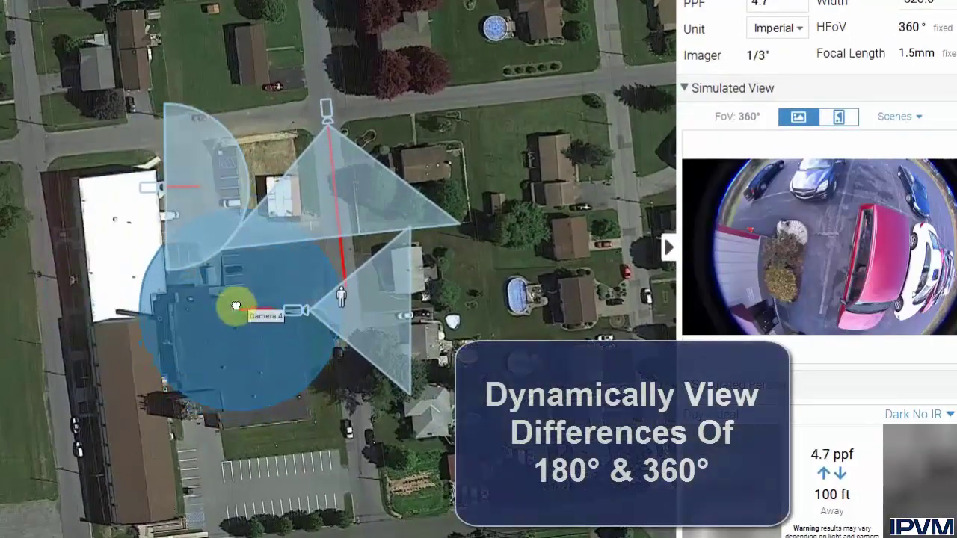
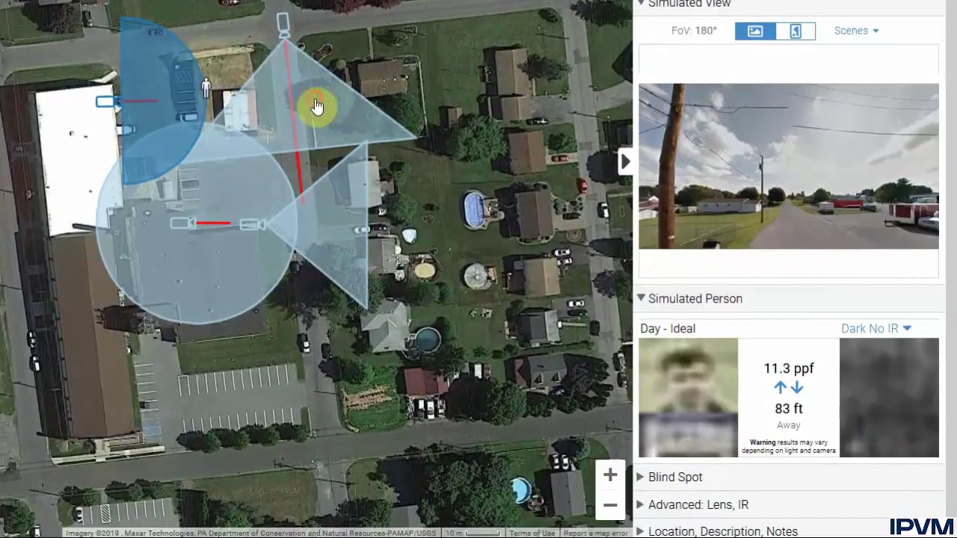
Step: Collapse the simulated view and show the advanced lens and IR settings of Camera 2
left_click(317, 107)
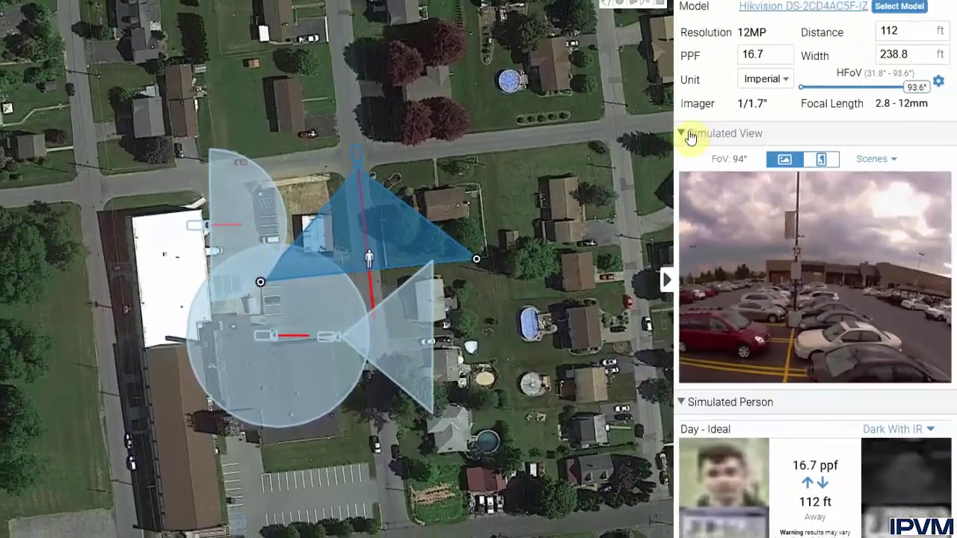
left_click(394, 353)
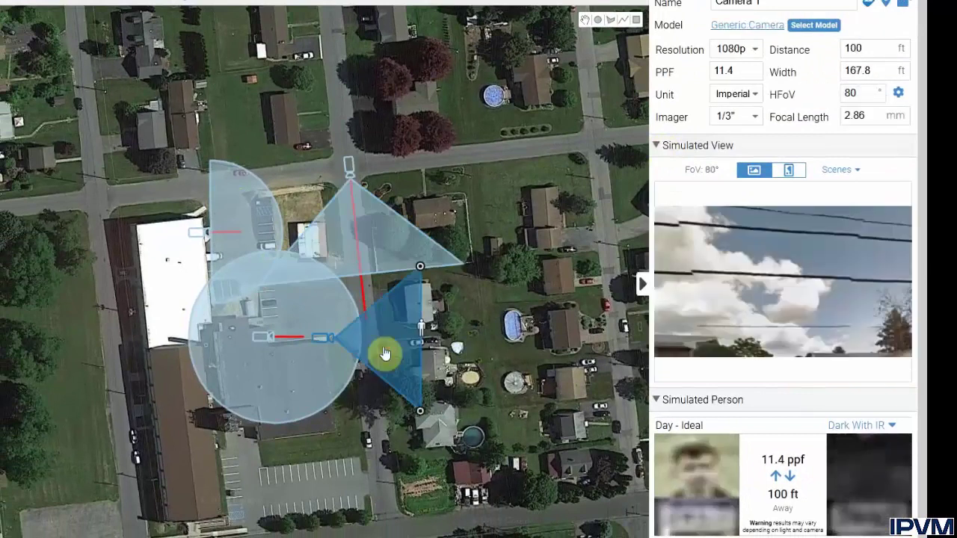
left_click(660, 148)
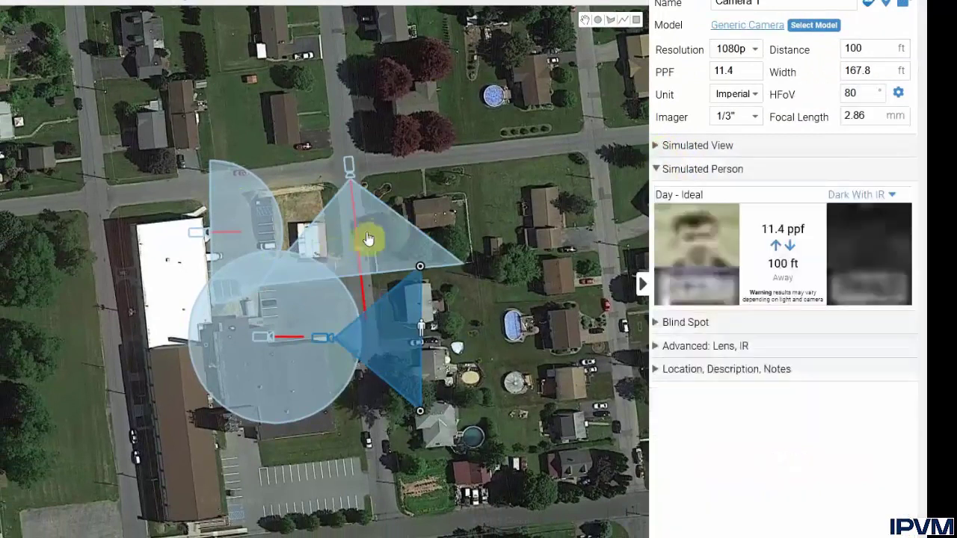
left_click(375, 234)
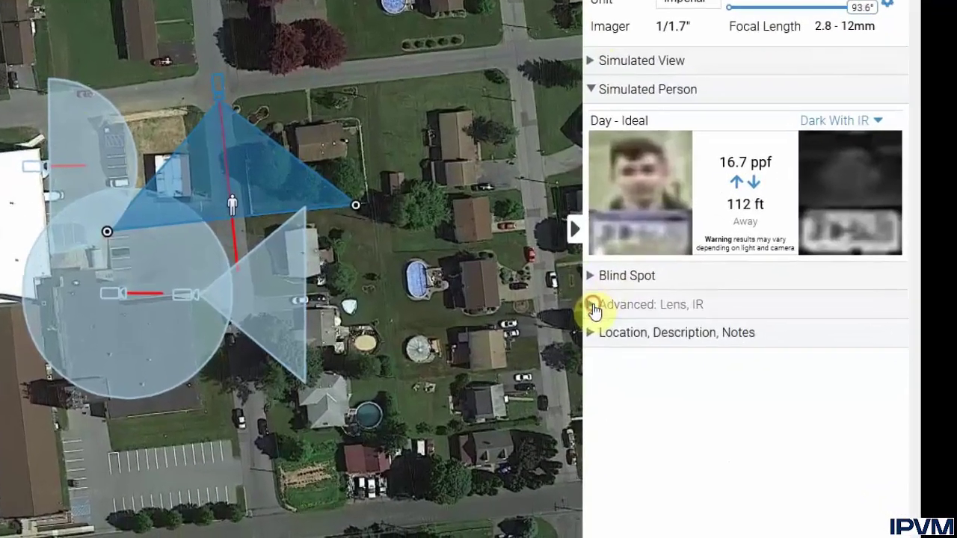
left_click(658, 349)
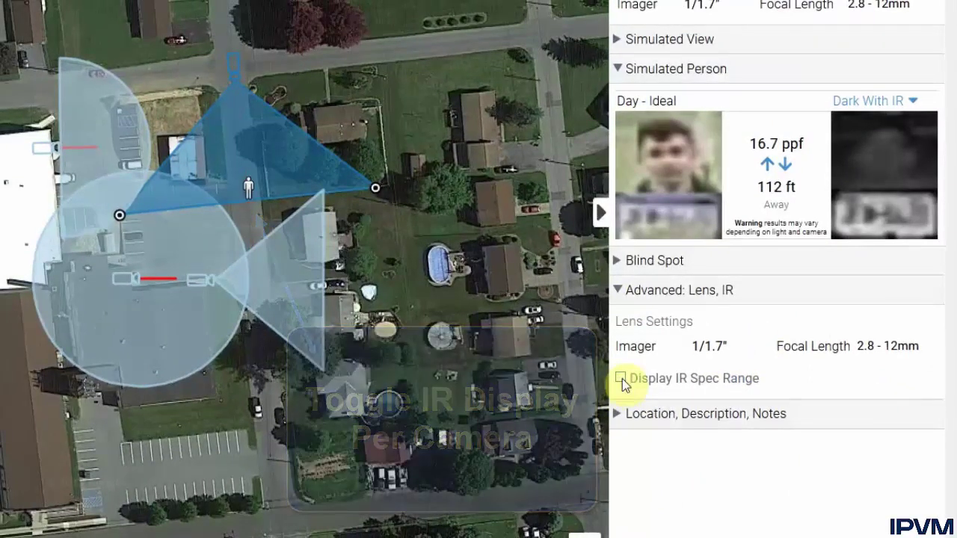
Step: Display the IR spec range for Camera 2, and turn it off for Cameras 3 and 4
left_click(622, 378)
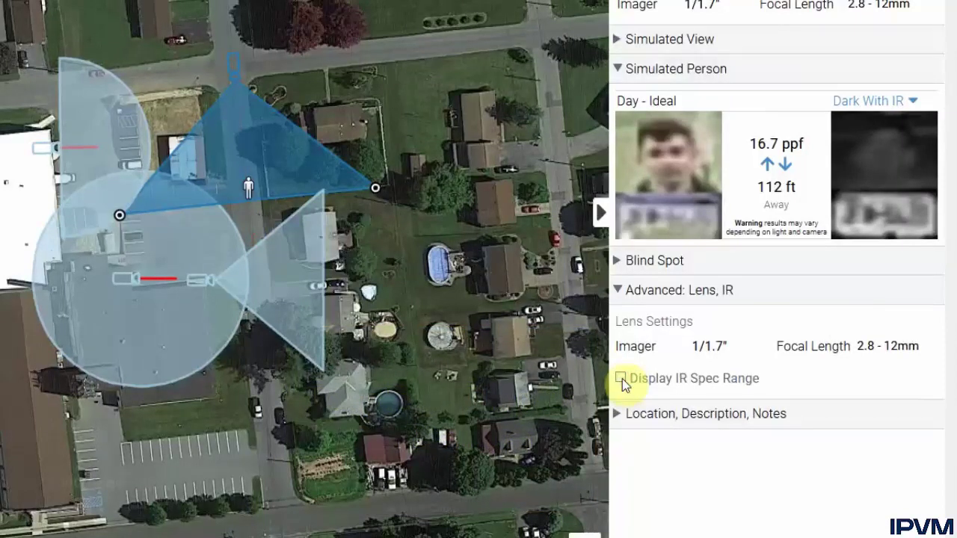
left_click(622, 378)
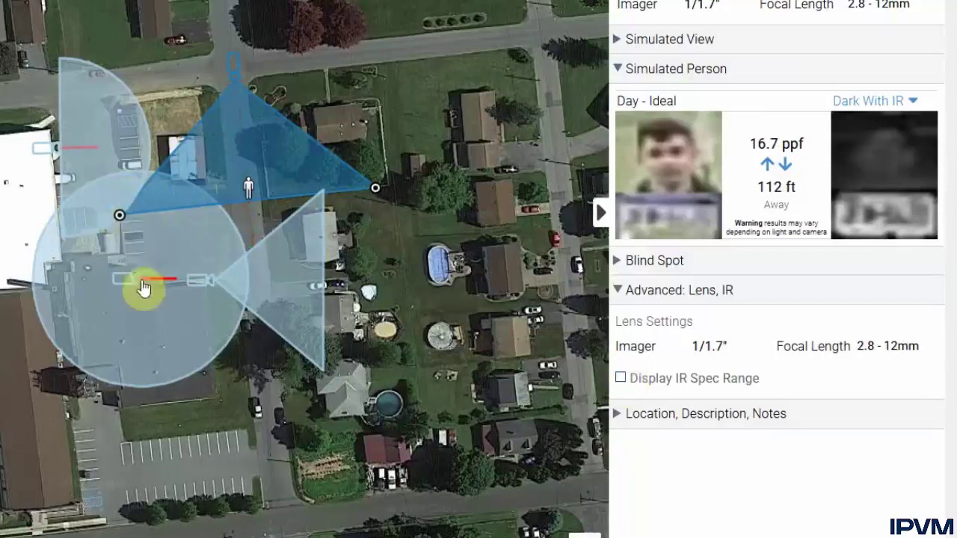
left_click(113, 326)
left_click(621, 382)
left_click(96, 158)
left_click(233, 172)
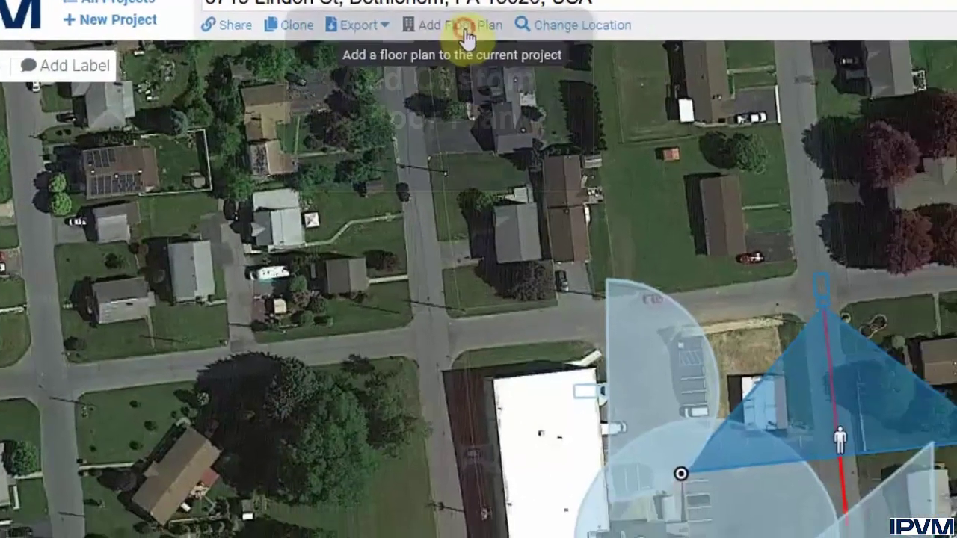
Step: Upload Site Plan.JPG as a custom floor plan on top of the map
left_click(531, 34)
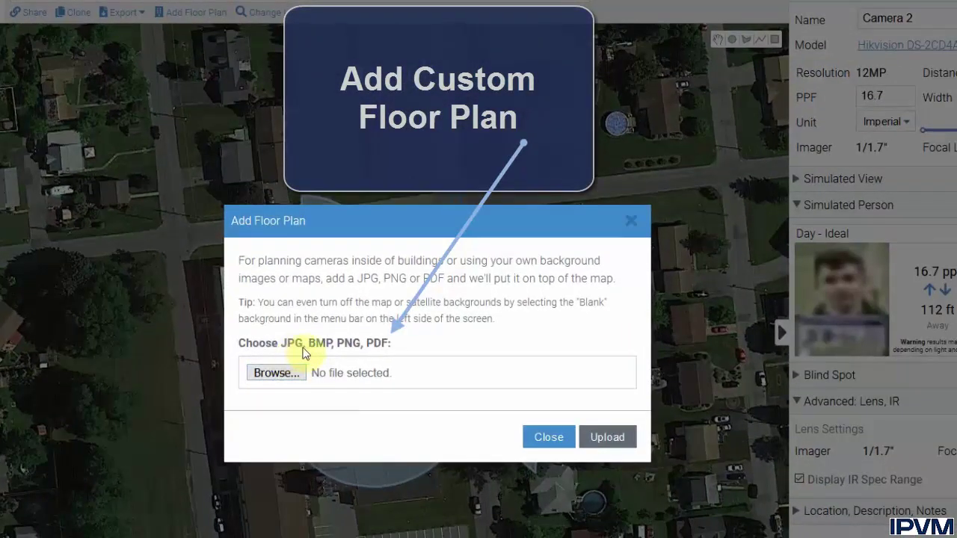
left_click(271, 374)
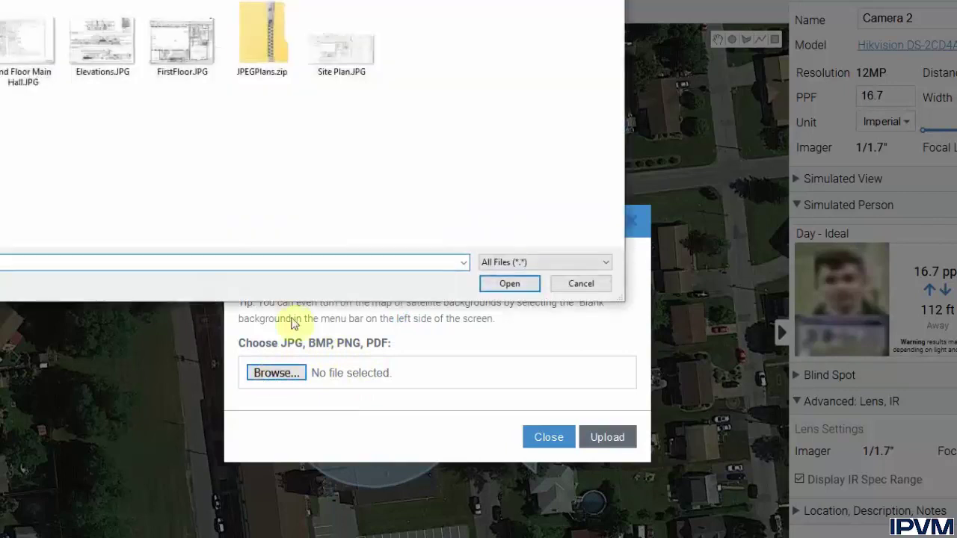
left_click(345, 43)
left_click(509, 284)
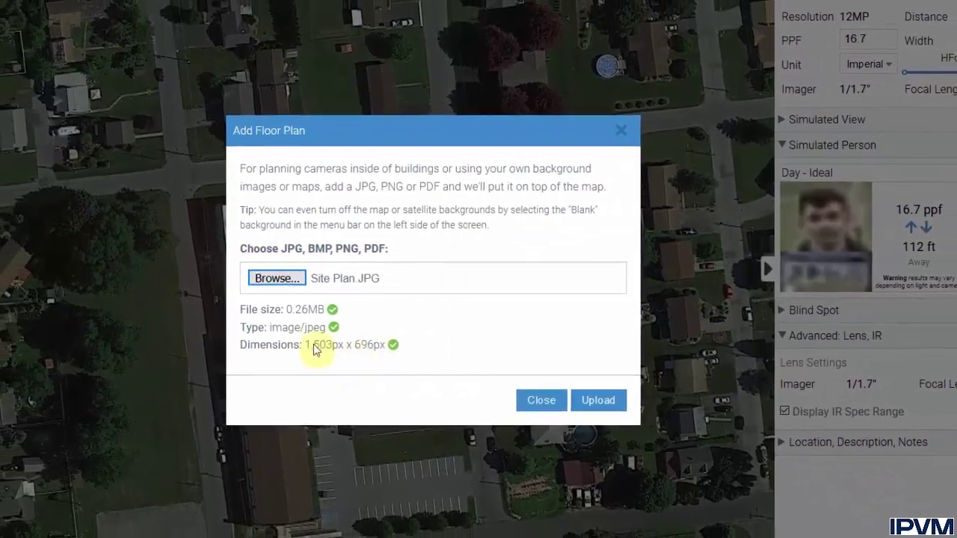
left_click(589, 392)
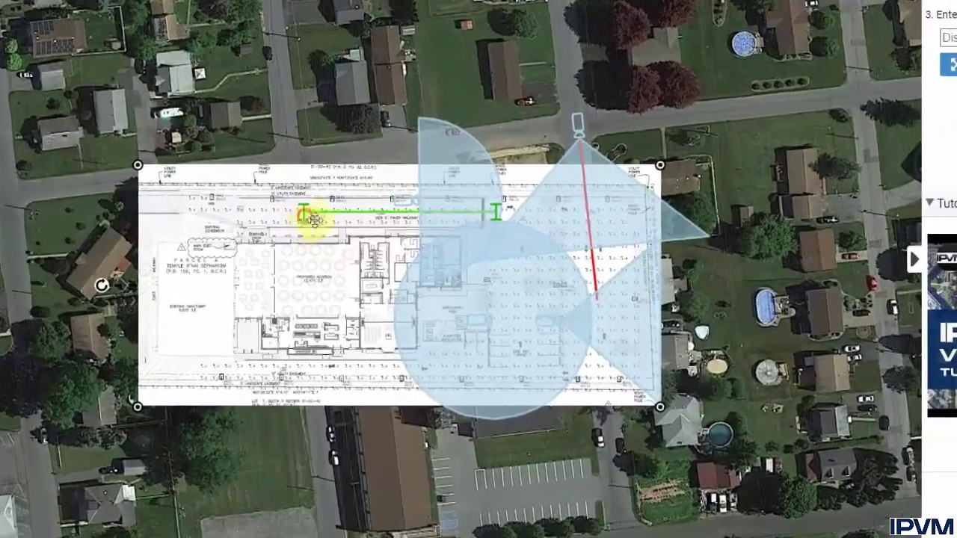
Step: Fit the green scale bar to a known distance on the floor plan and scale the plan to 6 feet
left_click_drag(313, 219, 465, 234)
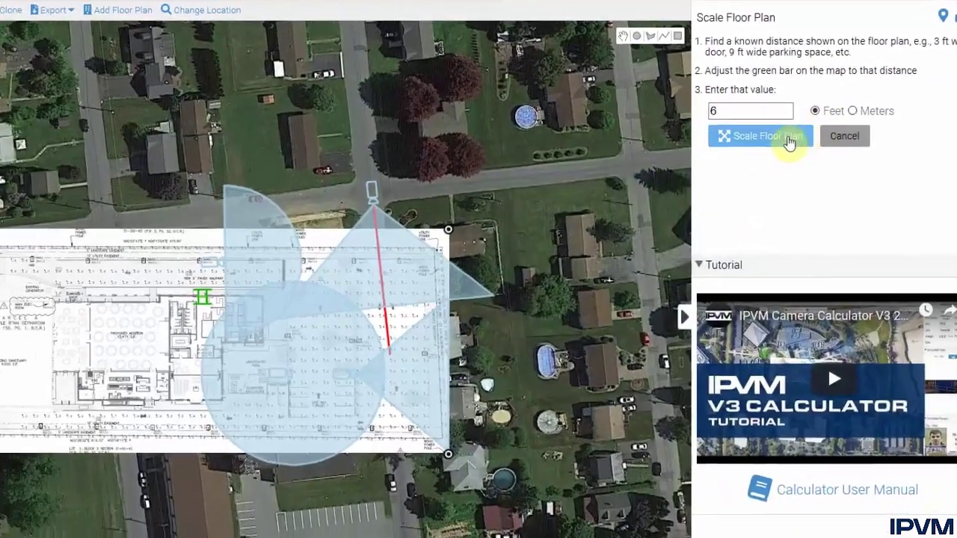
left_click(754, 155)
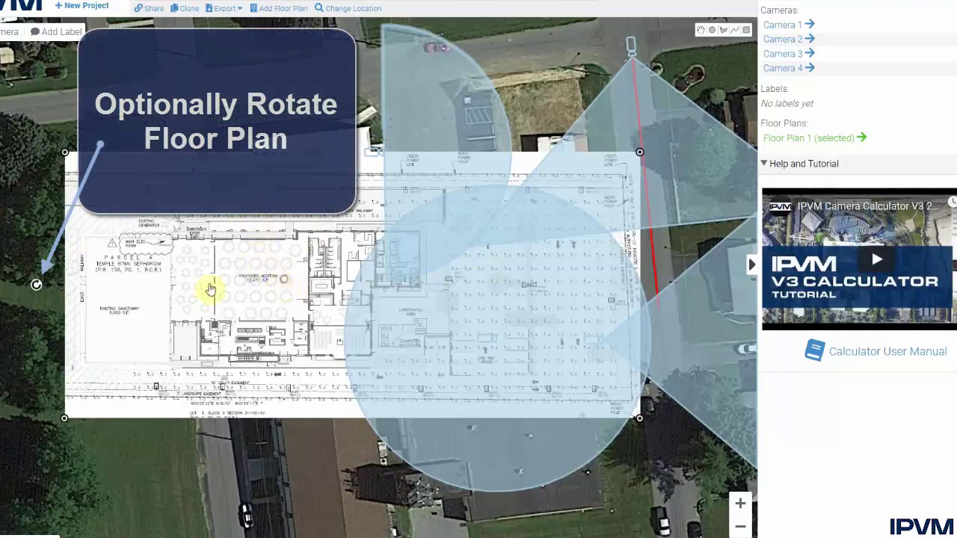
Step: Rotate the floor plan roughly a quarter turn clockwise and align it over the white building along the street
left_click_drag(29, 291, 321, 57)
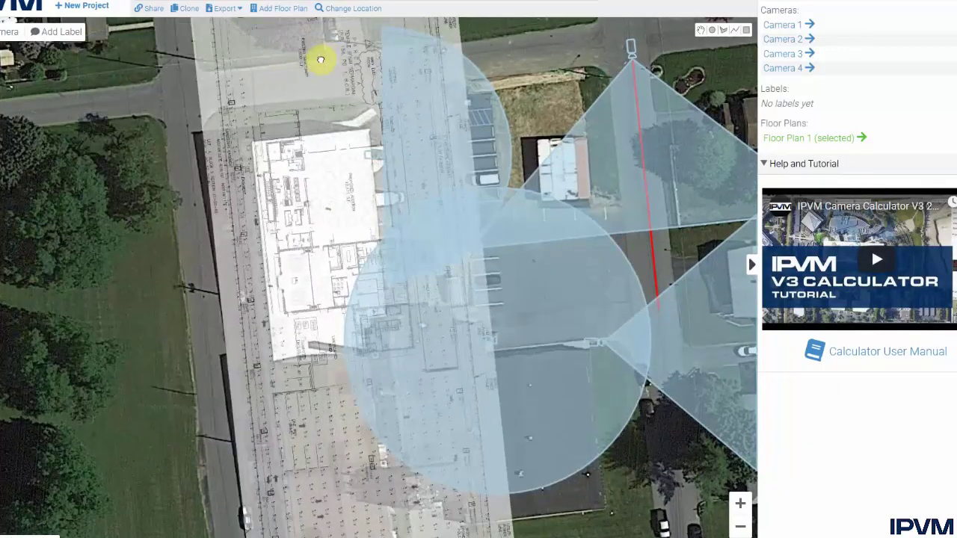
left_click_drag(296, 291, 531, 138)
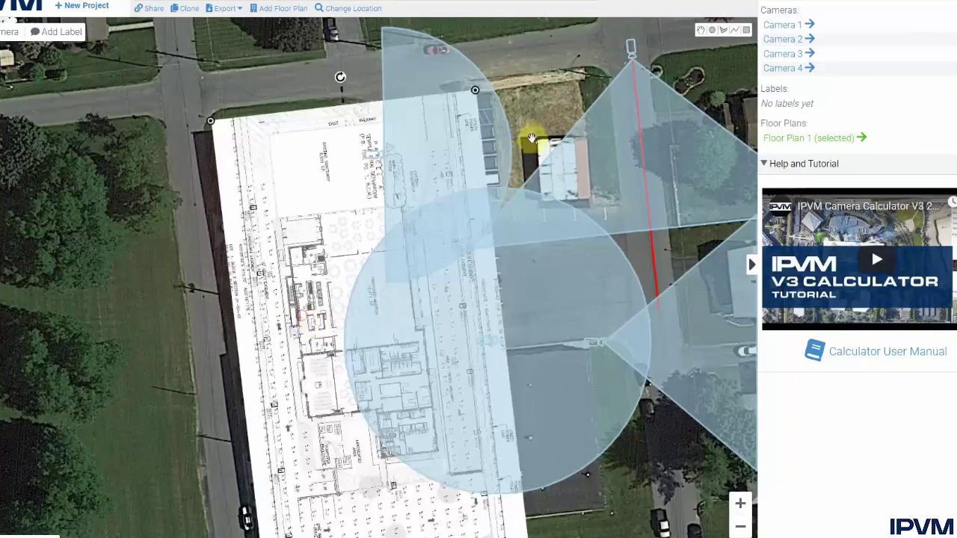
left_click(532, 351)
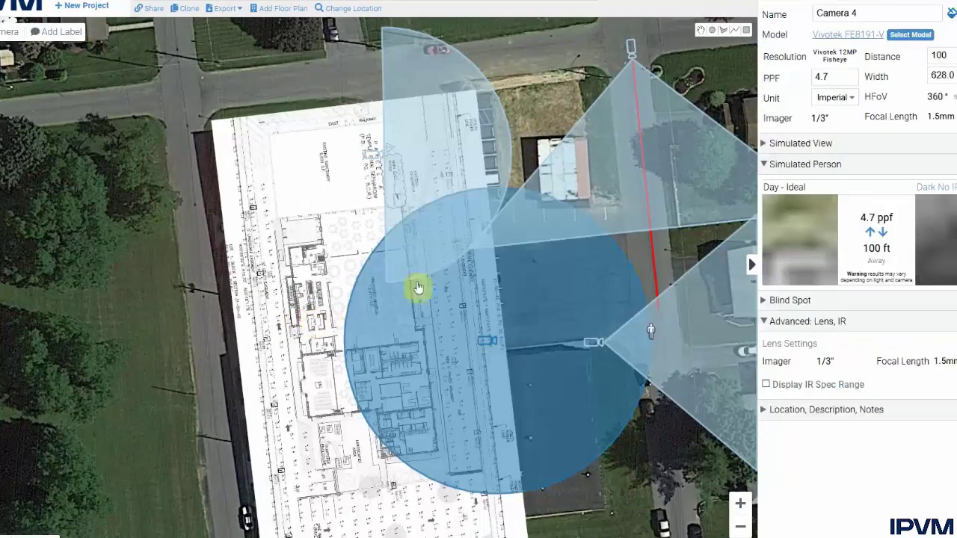
left_click(307, 201)
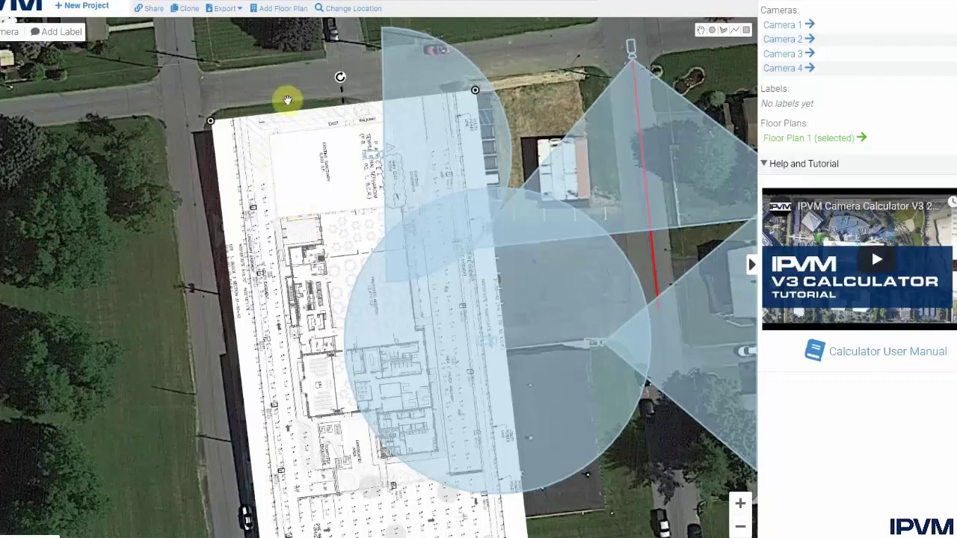
left_click_drag(336, 77, 331, 78)
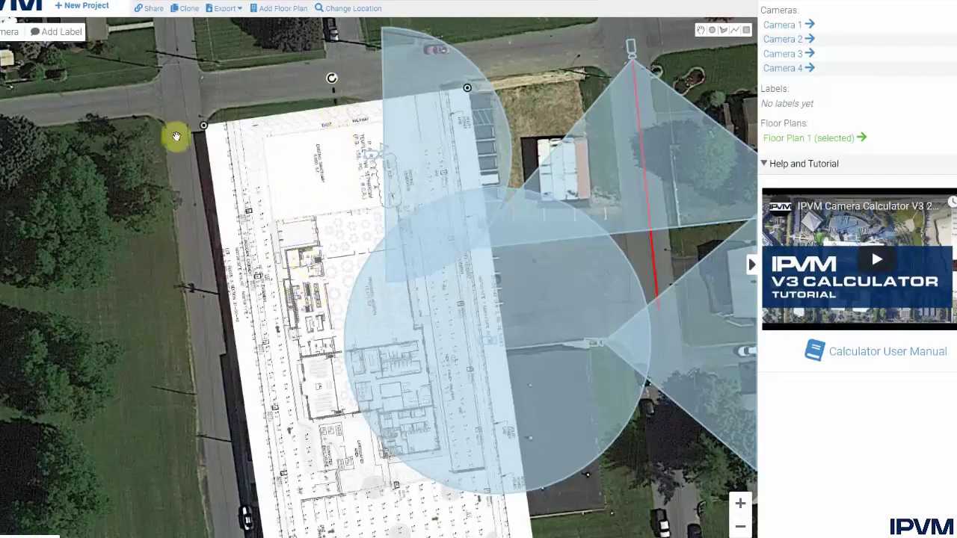
left_click_drag(300, 207, 306, 200)
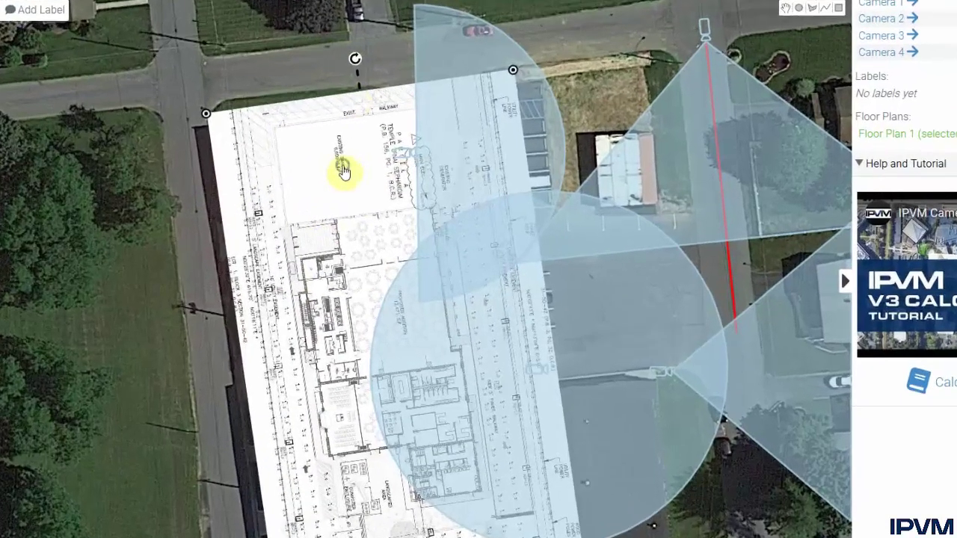
Step: Lock the floor plan in its position on the map
right_click(327, 163)
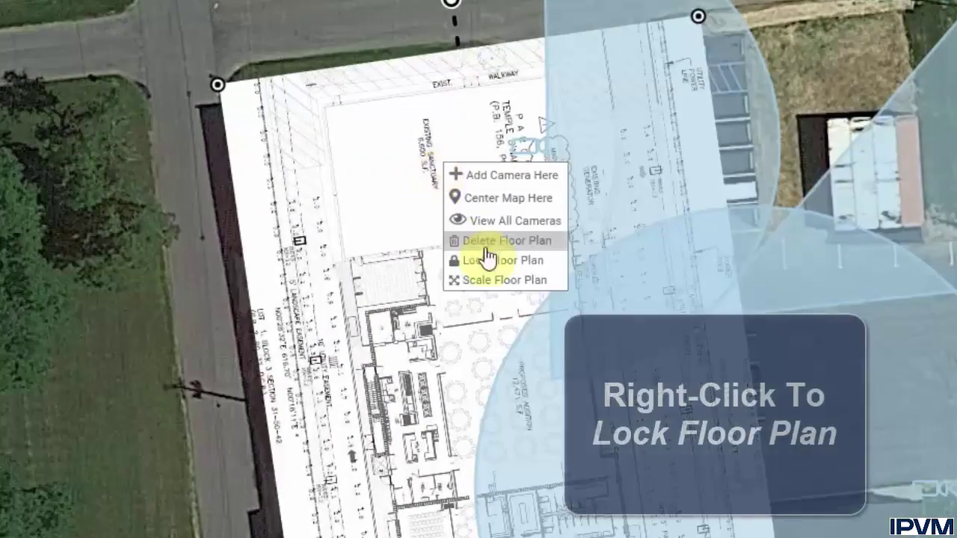
left_click(487, 260)
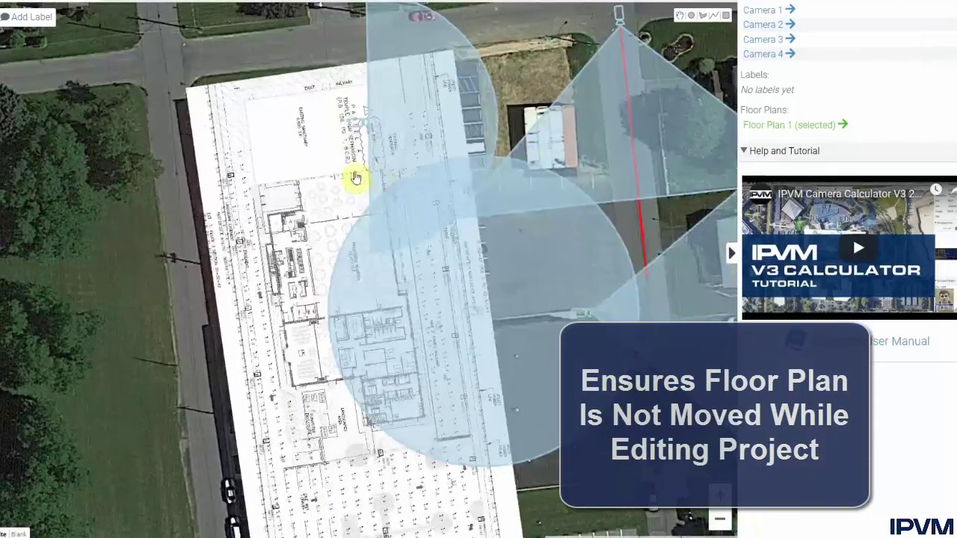
Step: Unlock the floor plan overlaid on the map
right_click(356, 178)
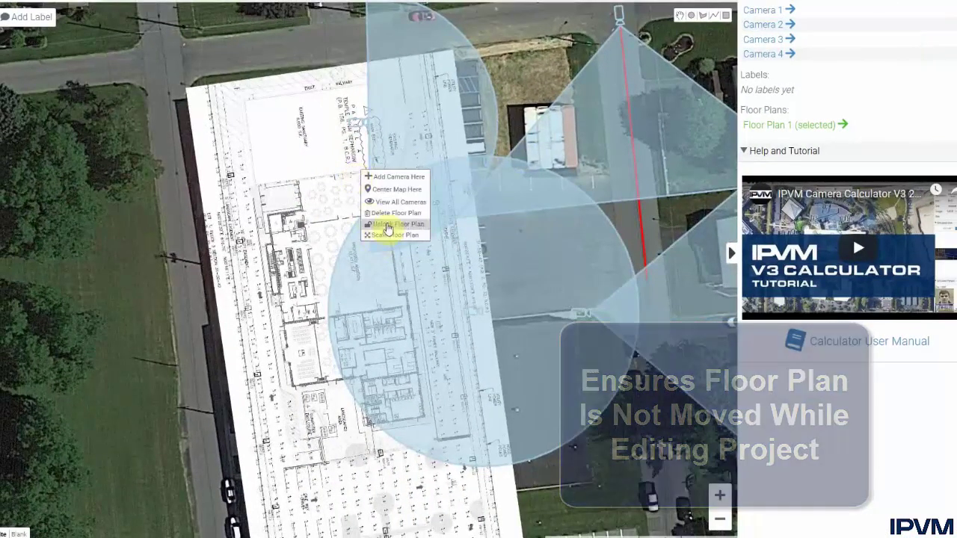
left_click(376, 236)
left_click(332, 183)
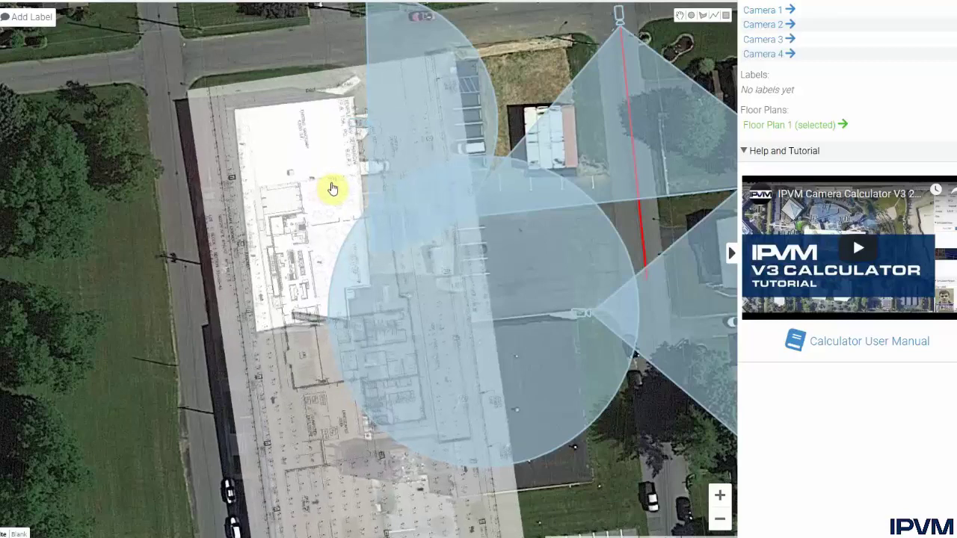
Step: Rescale the floor plan by fitting the green bar to a short known distance of 3 feet, and move the plan back along the street
right_click(332, 188)
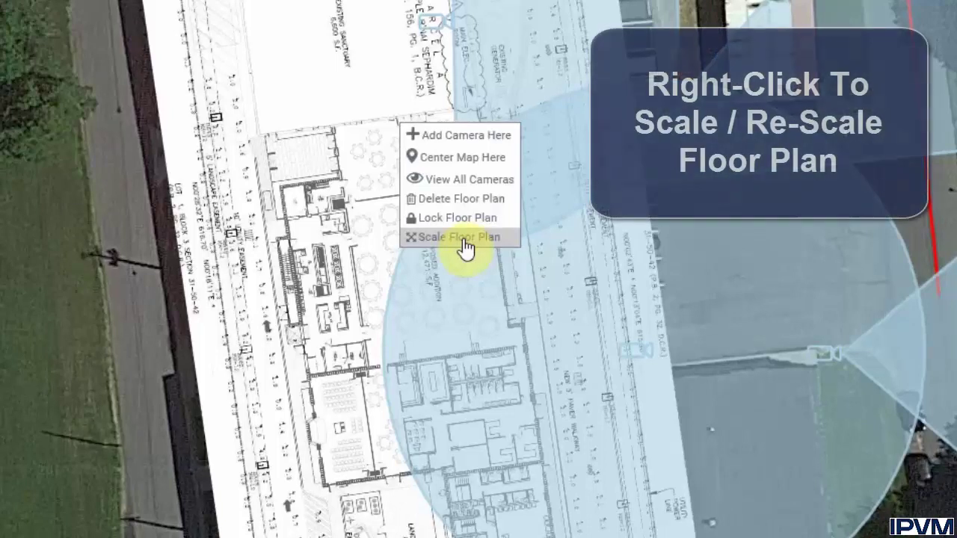
left_click(463, 238)
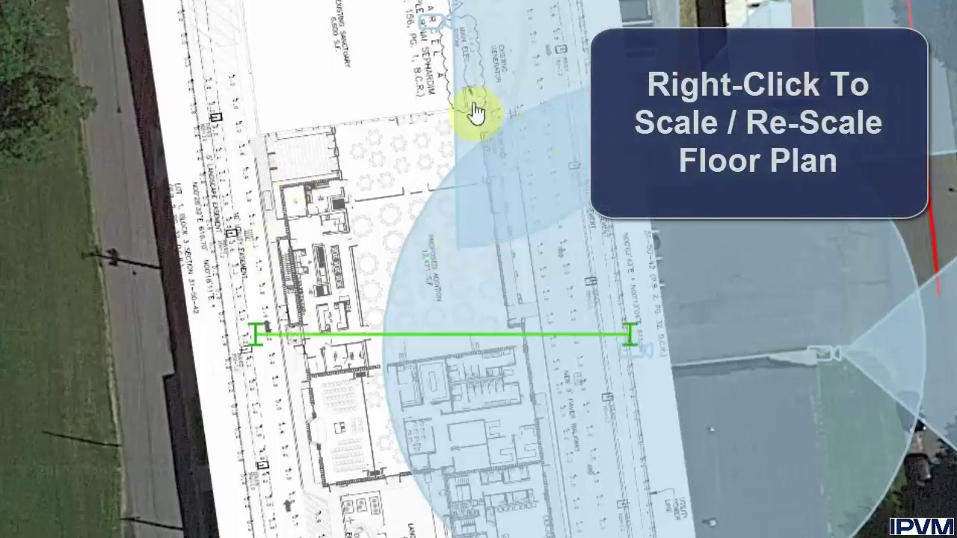
left_click_drag(252, 335, 354, 338)
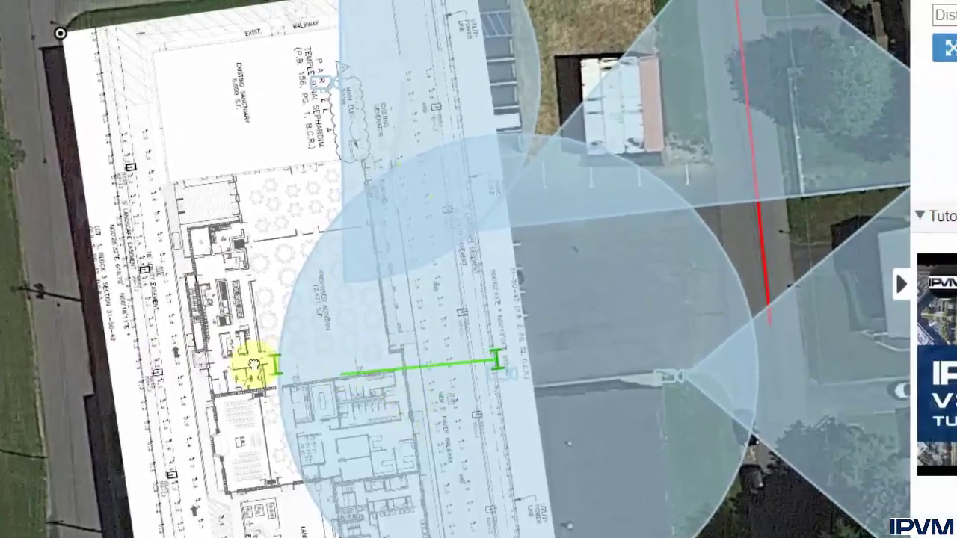
left_click_drag(254, 365, 109, 389)
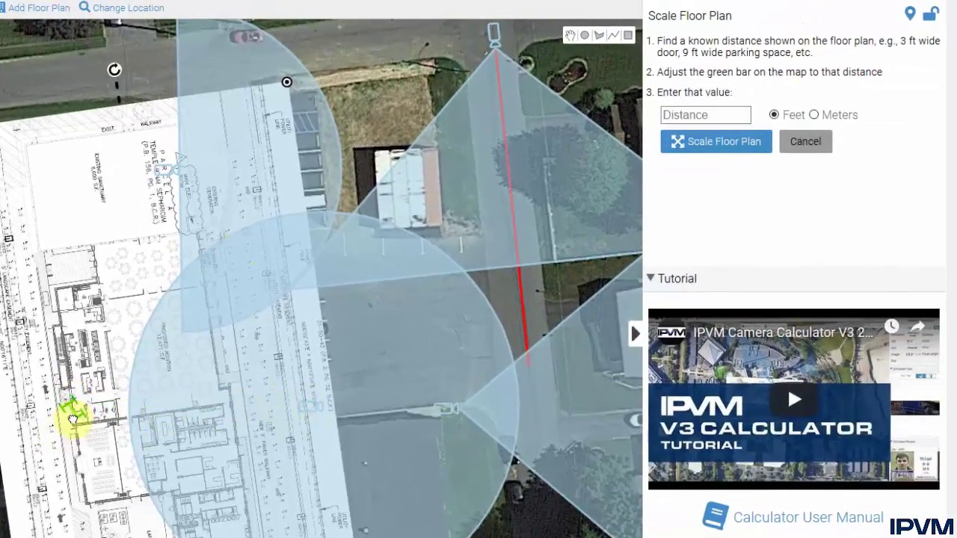
left_click(722, 113)
type("3")
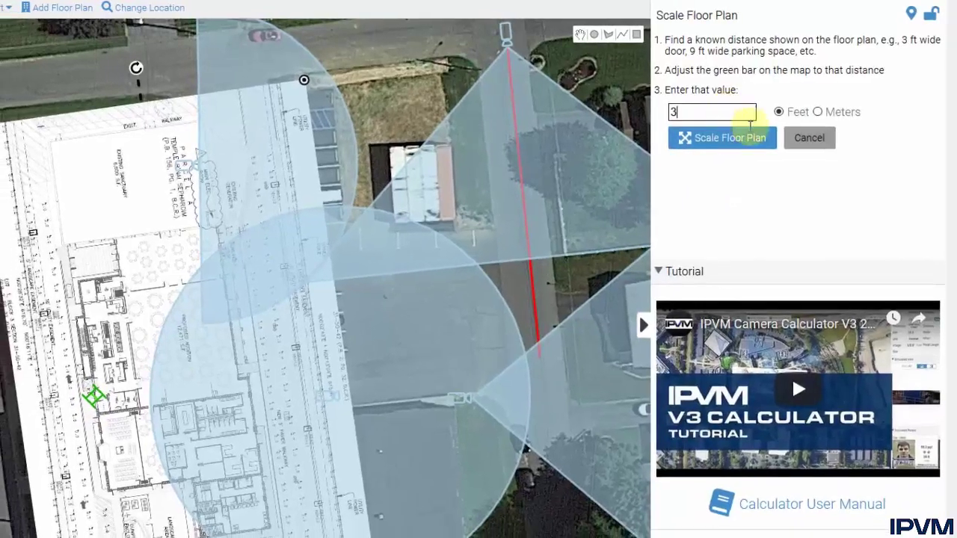
left_click(747, 142)
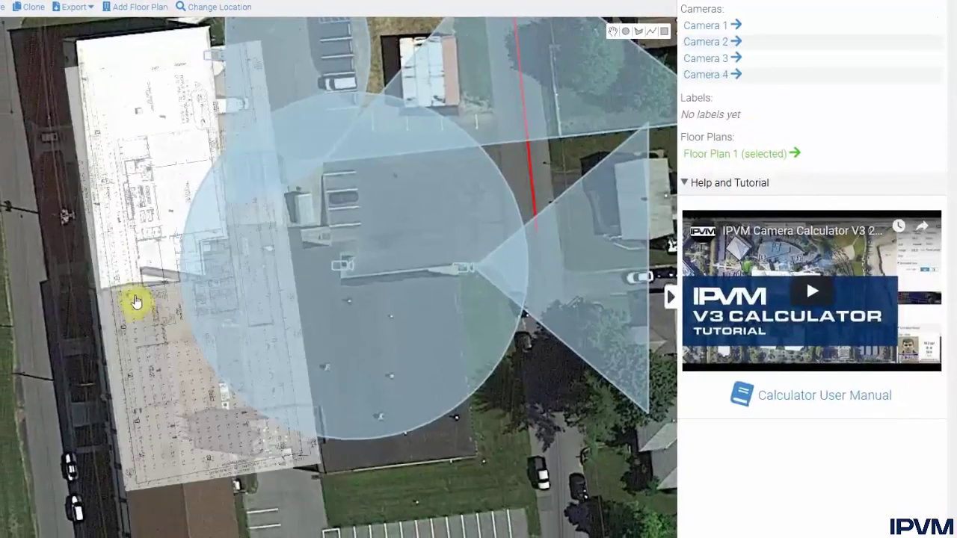
left_click_drag(139, 309, 146, 495)
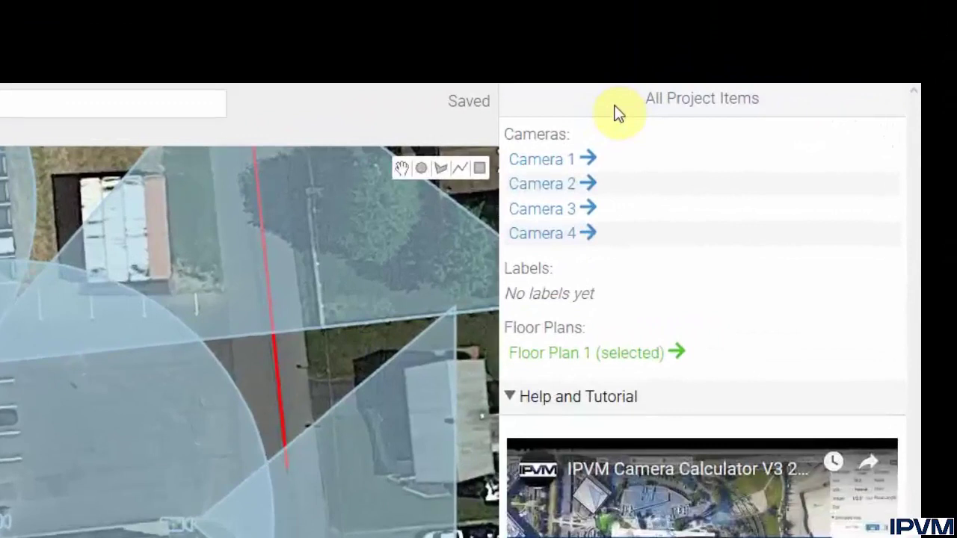
Step: Browse the project items by opening Camera 1, Camera 3, Floor Plan 1 and Camera 1 again from the list of all items
left_click(570, 163)
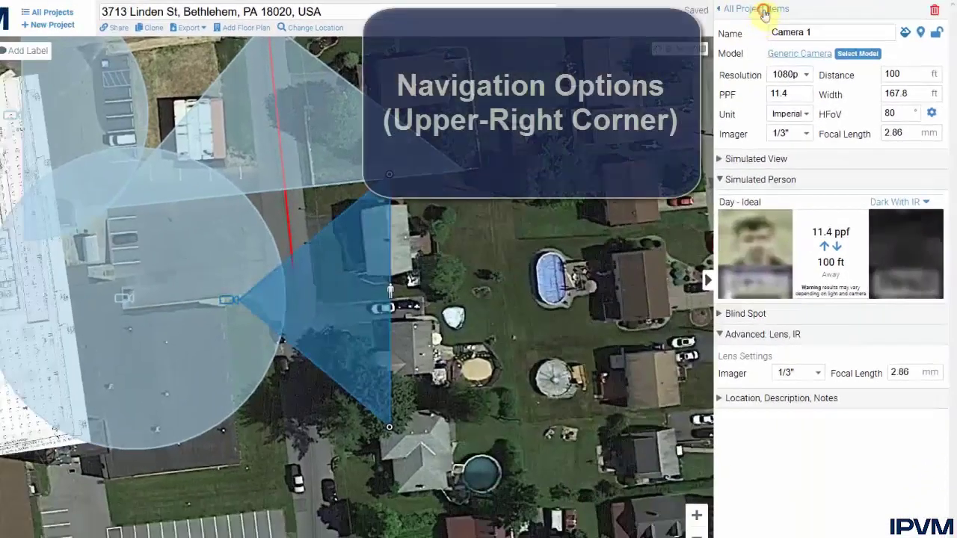
left_click(765, 9)
left_click(746, 72)
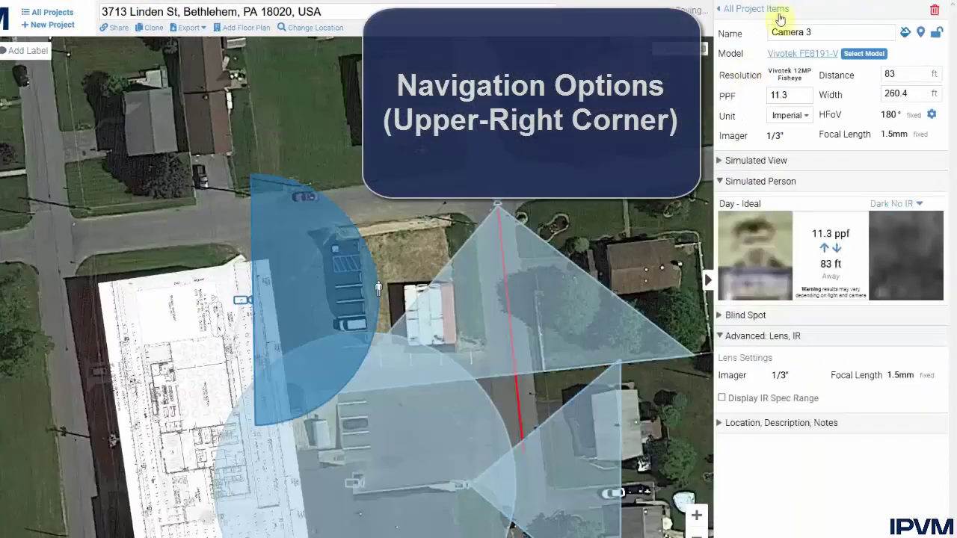
left_click(771, 9)
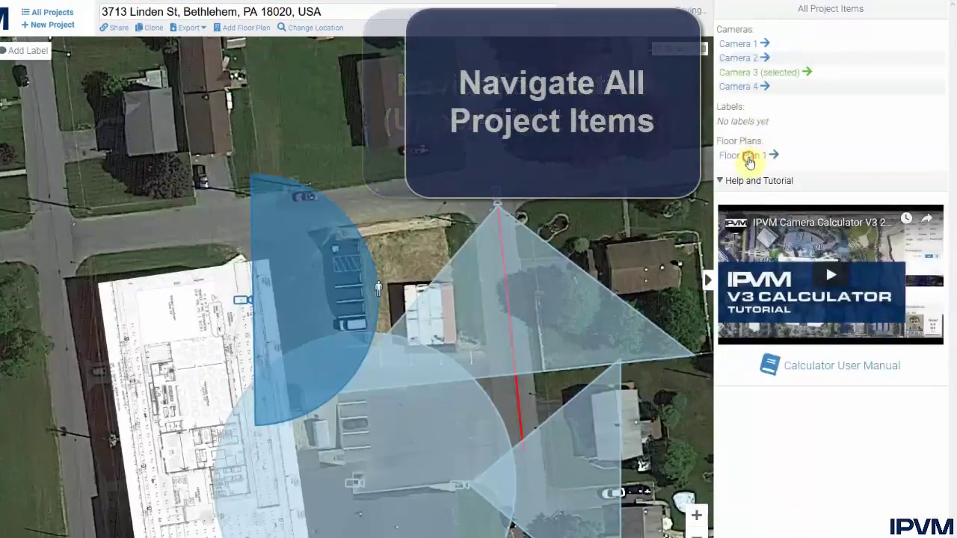
left_click(748, 155)
left_click(775, 10)
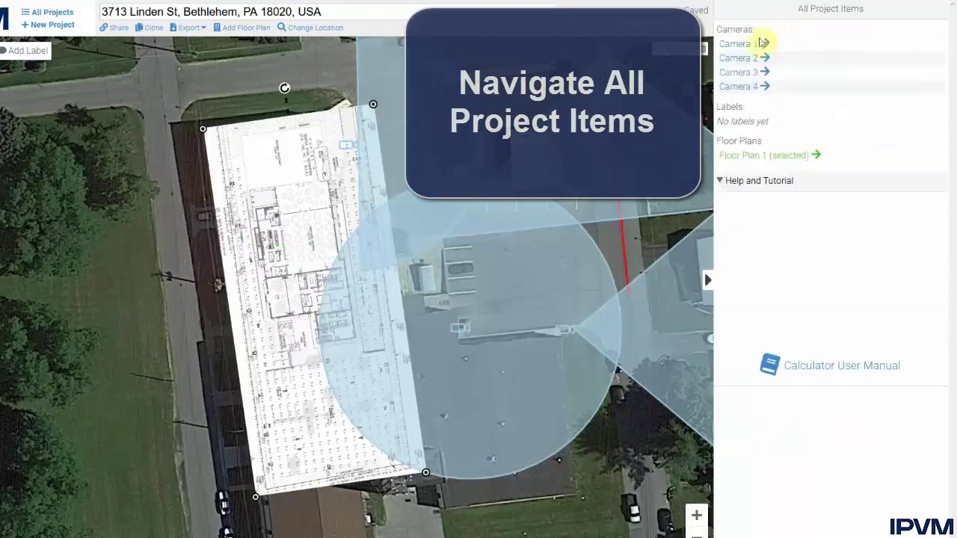
left_click(752, 45)
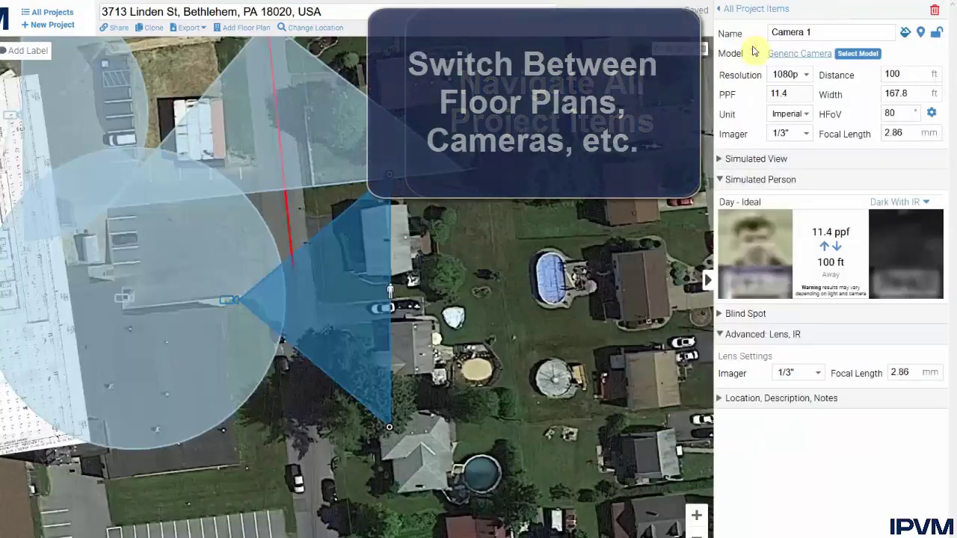
Step: Fit the map view to show all cameras in the project
left_click_drag(292, 452, 324, 448)
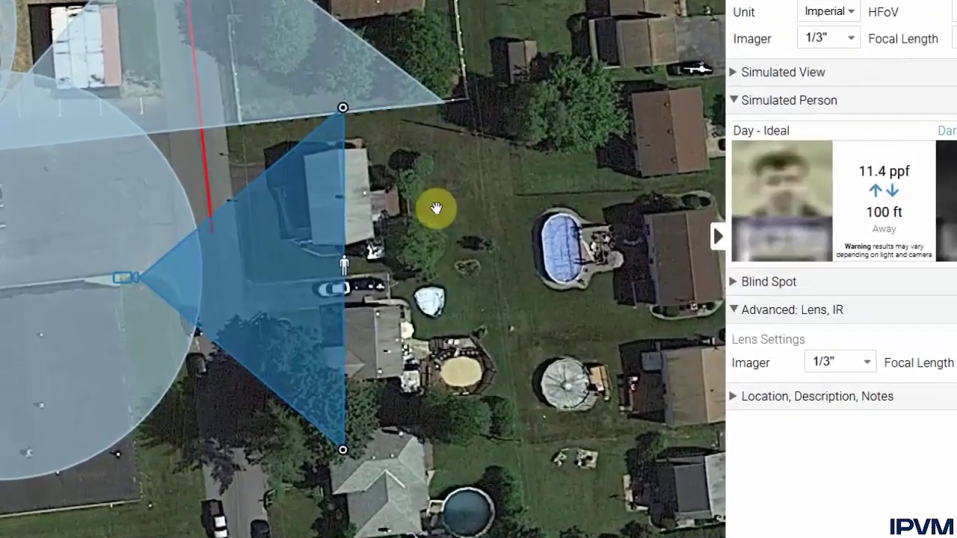
right_click(436, 208)
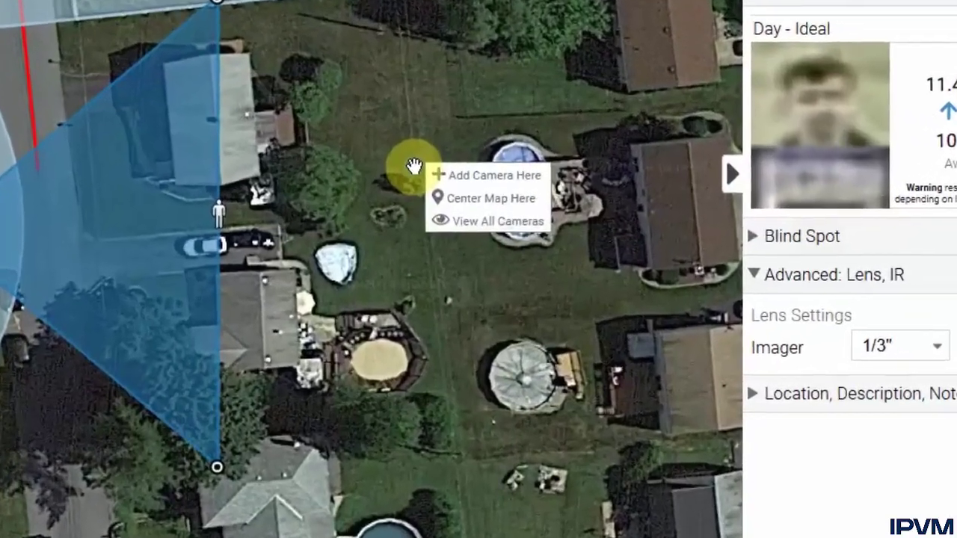
left_click(493, 213)
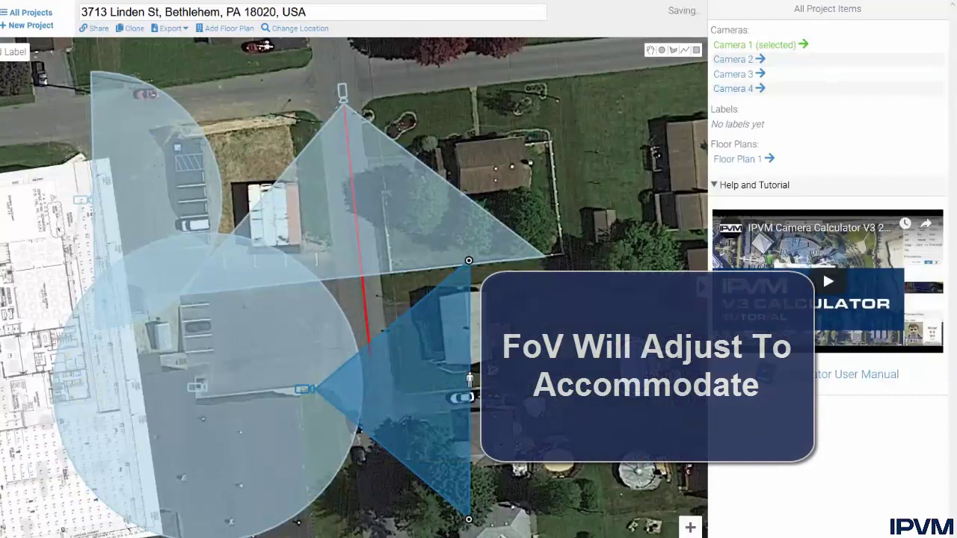
Step: Color Camera 2's field of view orange and the circular coverage of Camera 4 red
left_click(361, 133)
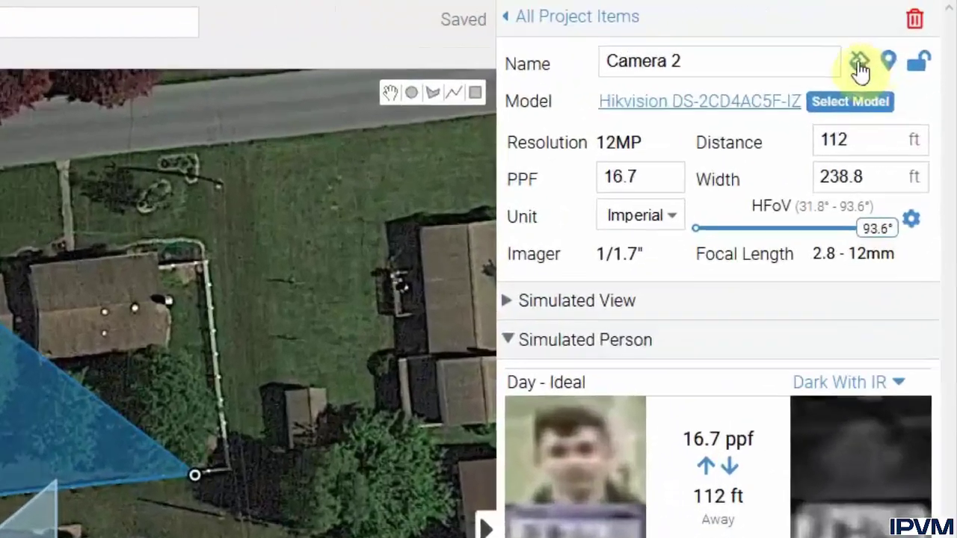
left_click(904, 35)
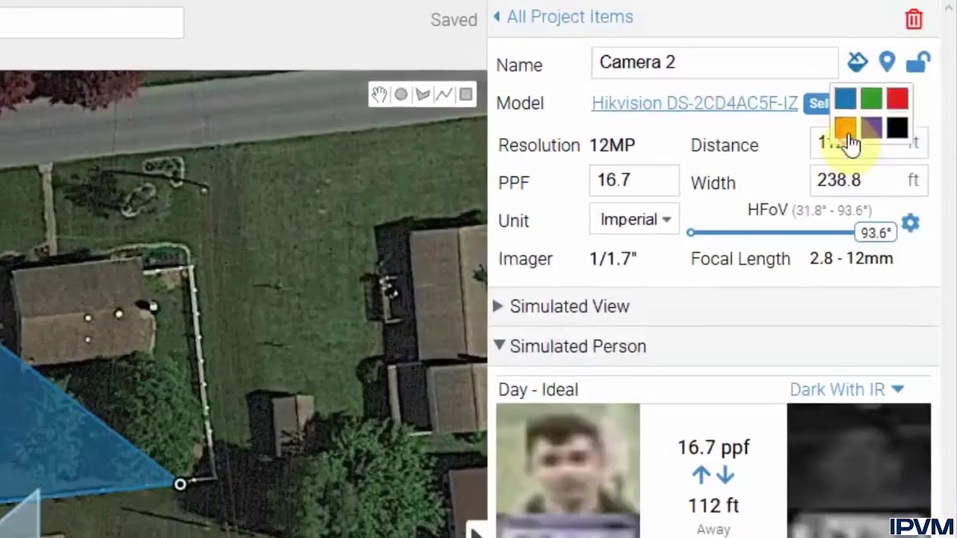
left_click(832, 142)
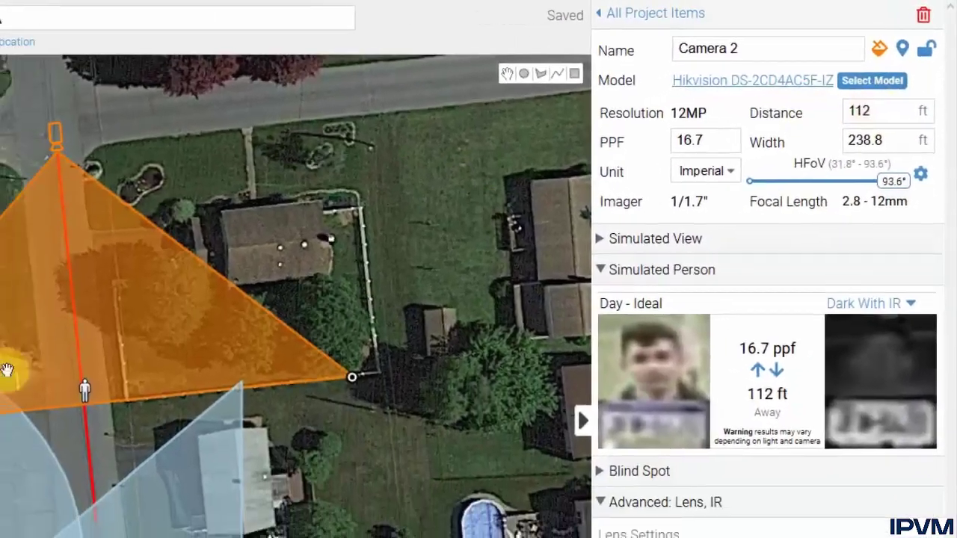
left_click(1, 492)
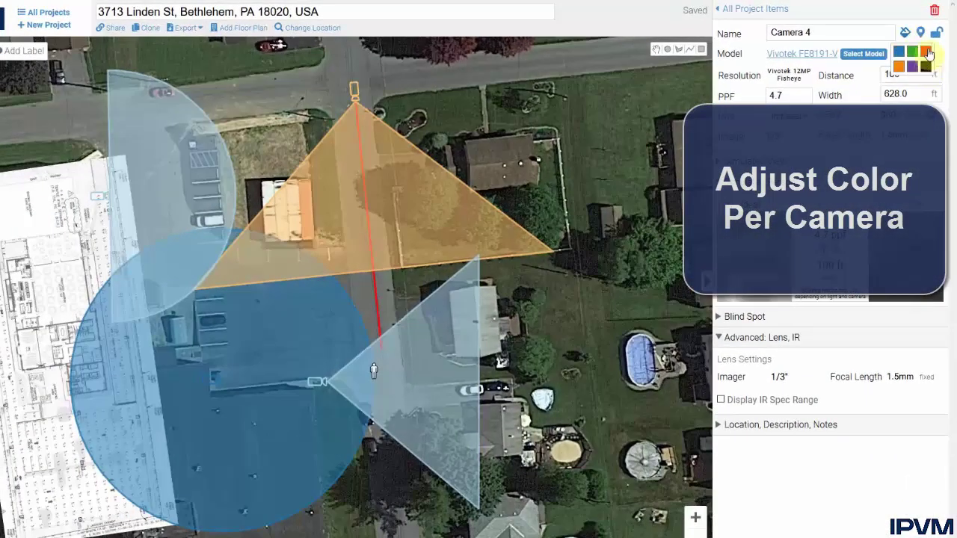
left_click(925, 52)
Step: Color Camera 3's semicircular coverage purple and Camera 1's field of view green
left_click(177, 140)
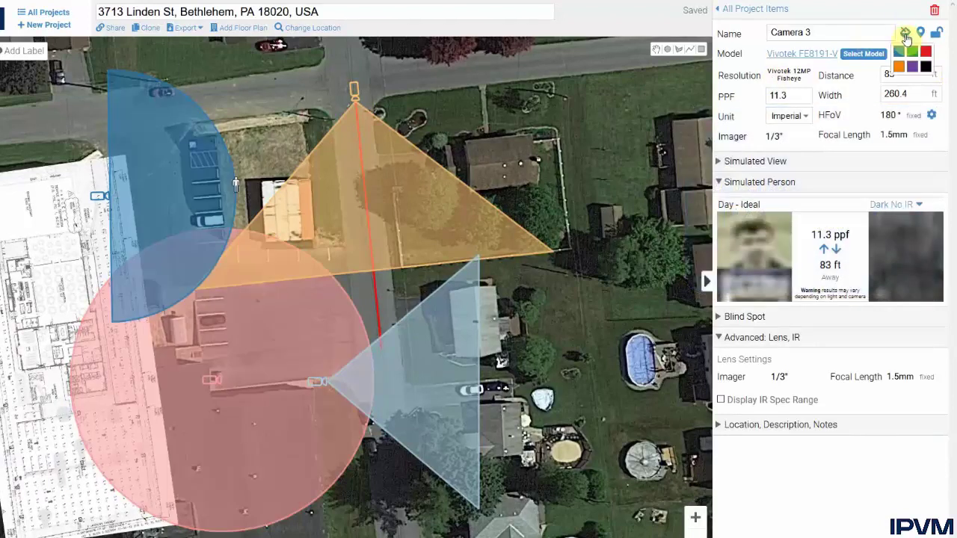
left_click(912, 69)
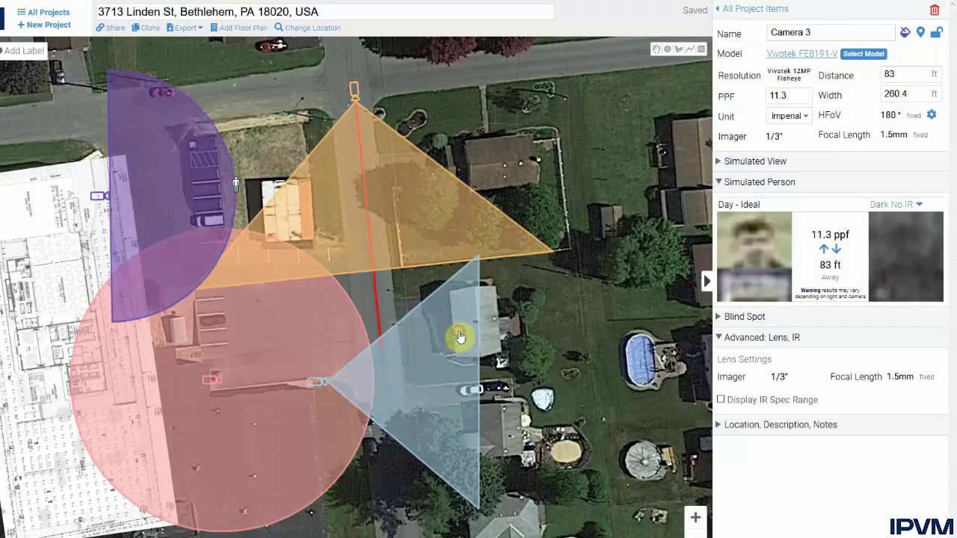
left_click(460, 336)
left_click(907, 35)
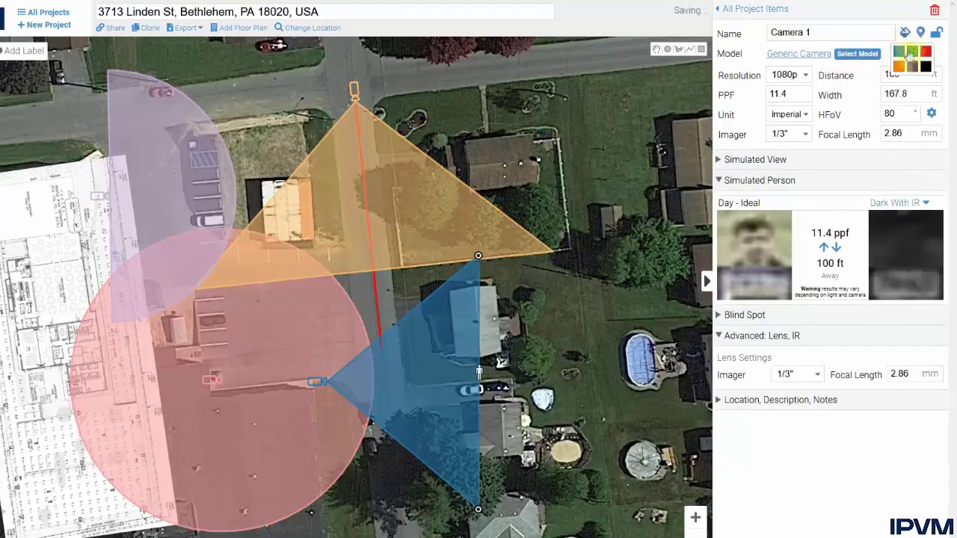
left_click(913, 54)
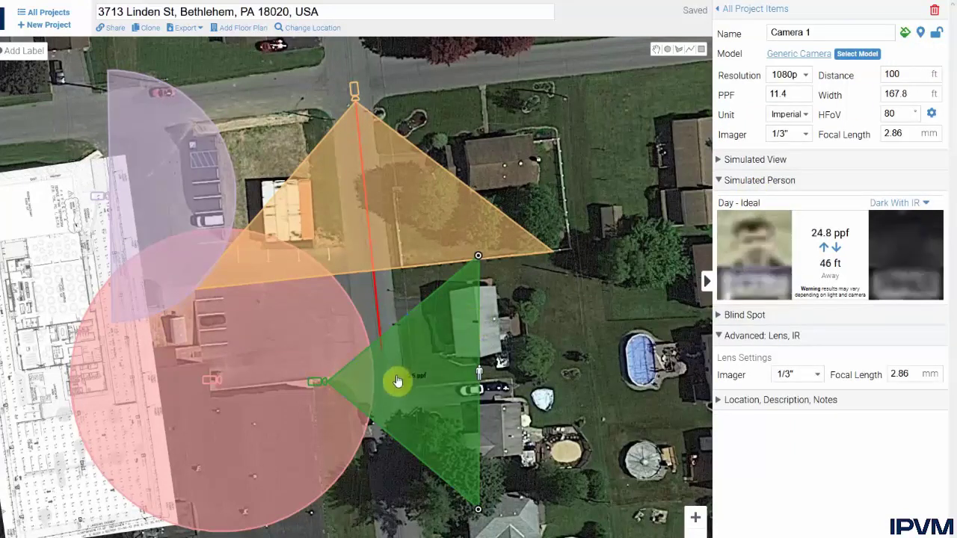
Step: Duplicate Camera 2, place the copy northeast of the house across the street, and aim it southwest over the house at about 93 ft
left_click(357, 96)
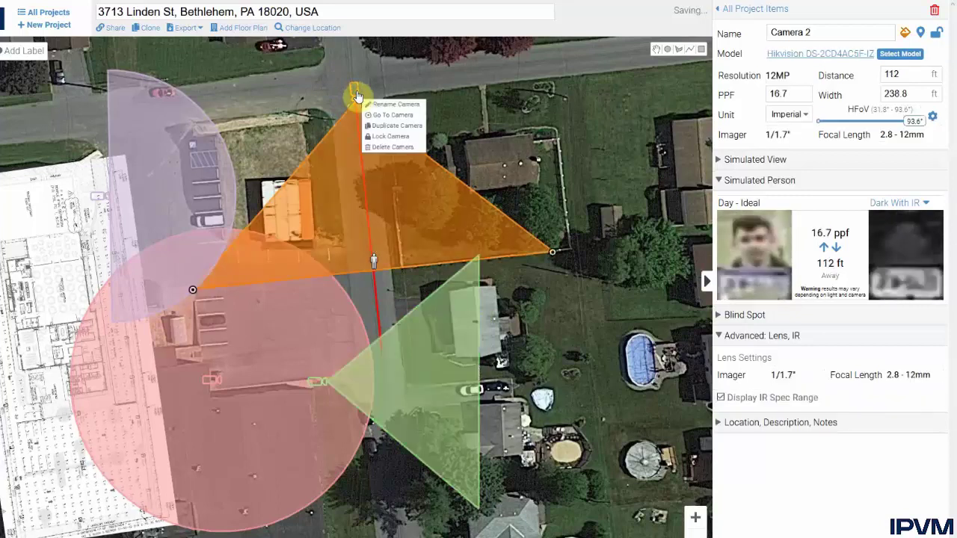
left_click(386, 133)
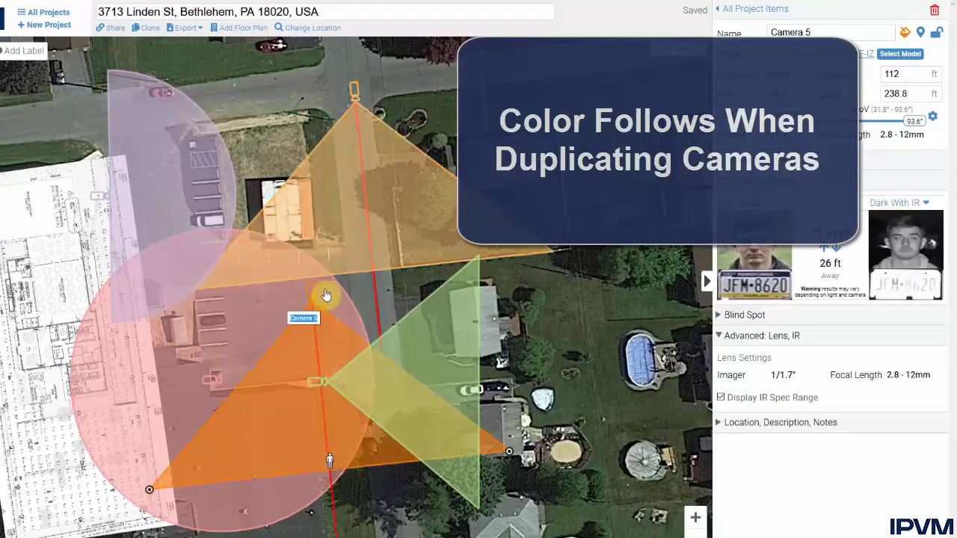
left_click_drag(326, 296, 516, 95)
left_click_drag(565, 72, 538, 70)
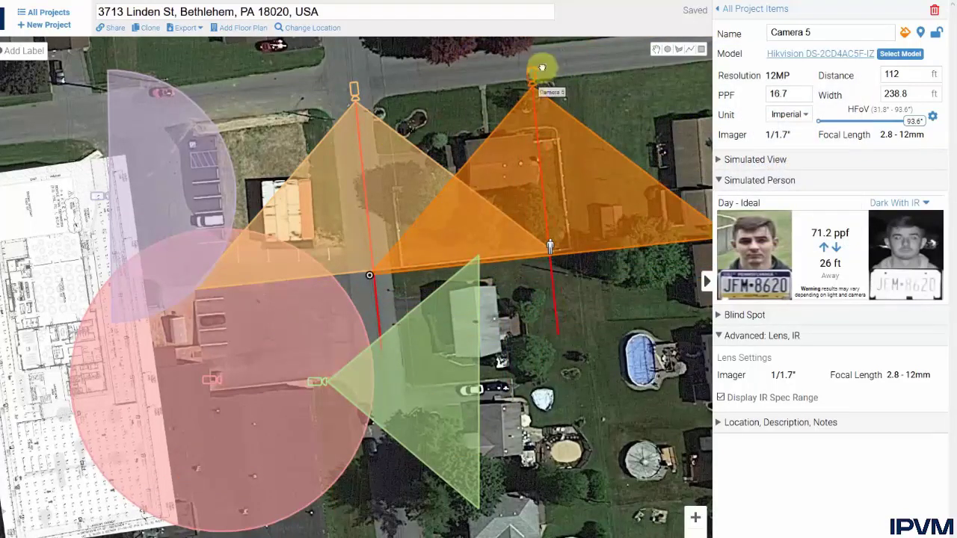
mouse_move(573, 220)
left_mouse_down()
mouse_move(576, 252)
mouse_move(456, 151)
mouse_move(455, 166)
left_mouse_up()
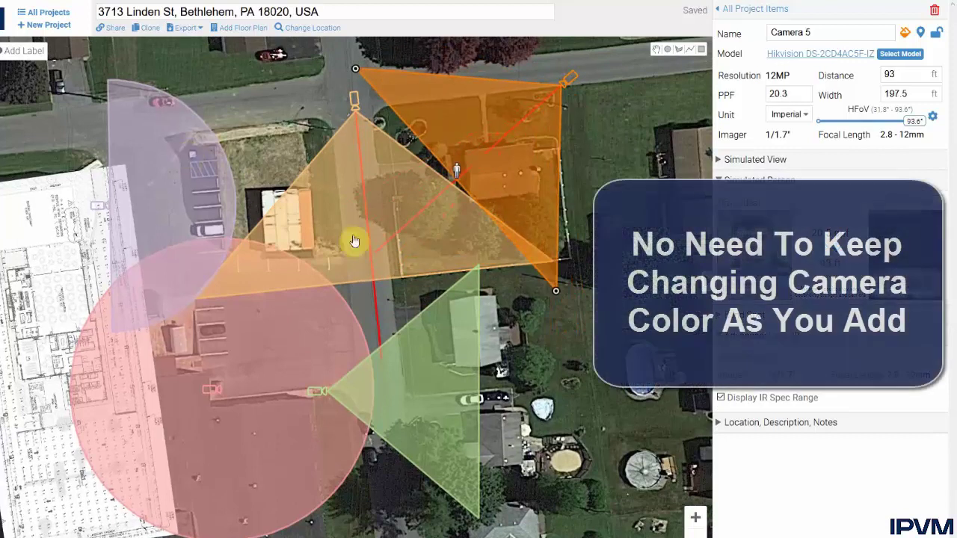
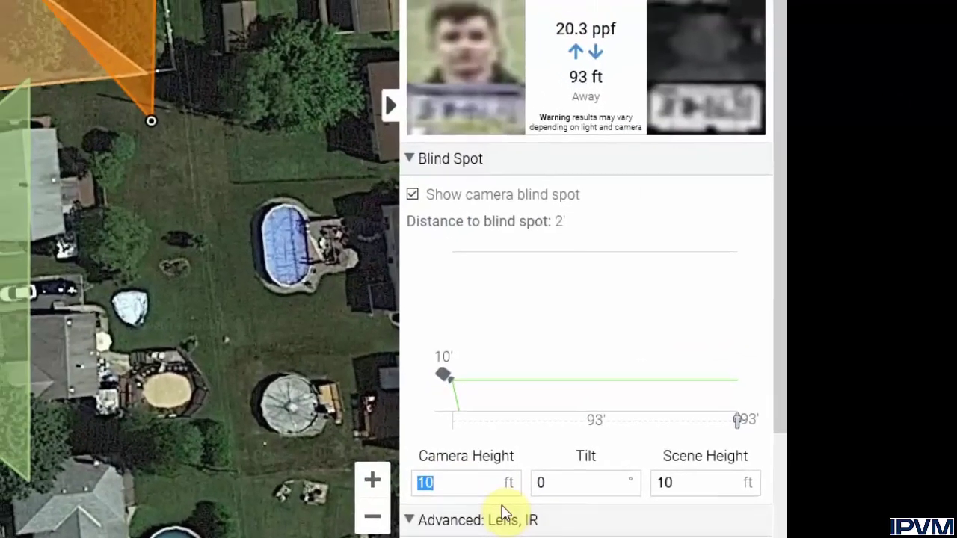
Step: Set the duplicated camera's height to 50 ft and its scene height to 50 ft in the blind spot settings
type("50")
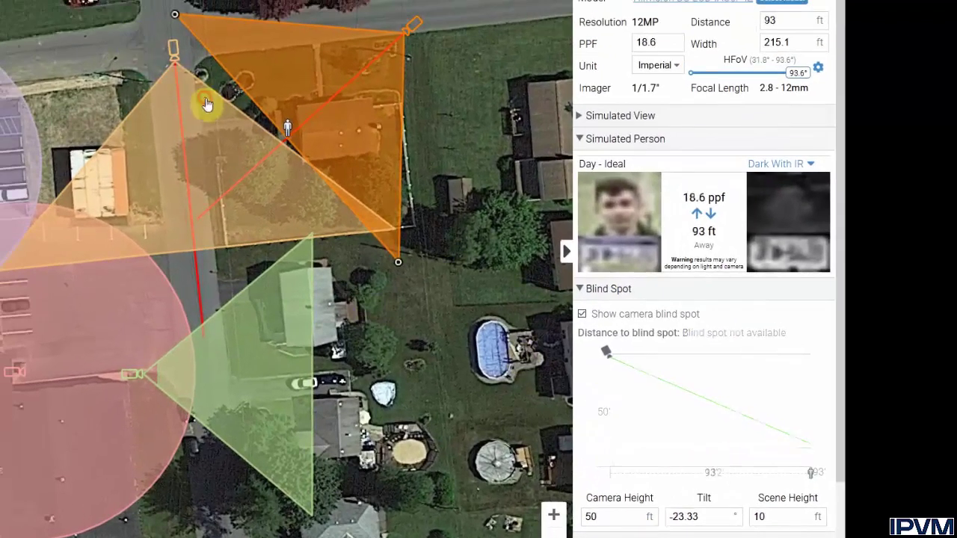
left_click(207, 101)
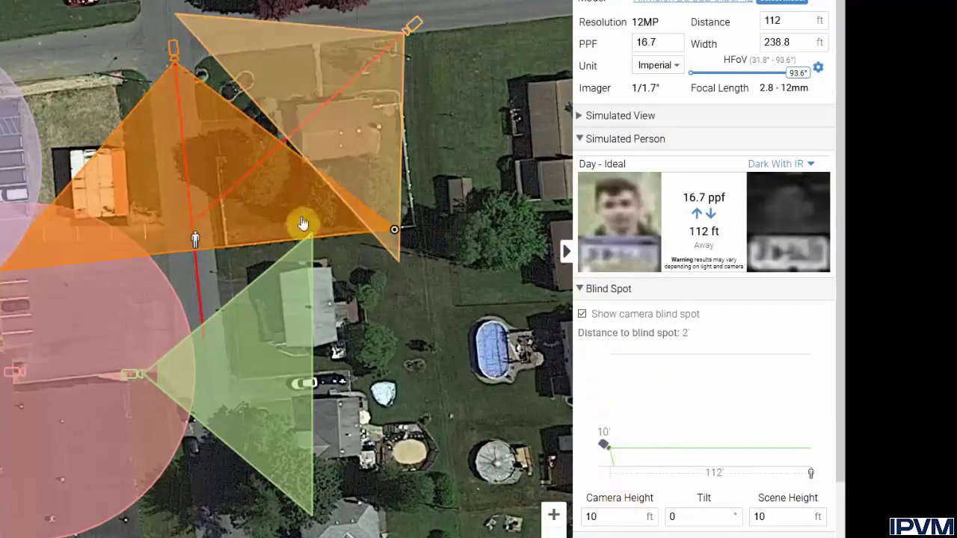
left_click(333, 118)
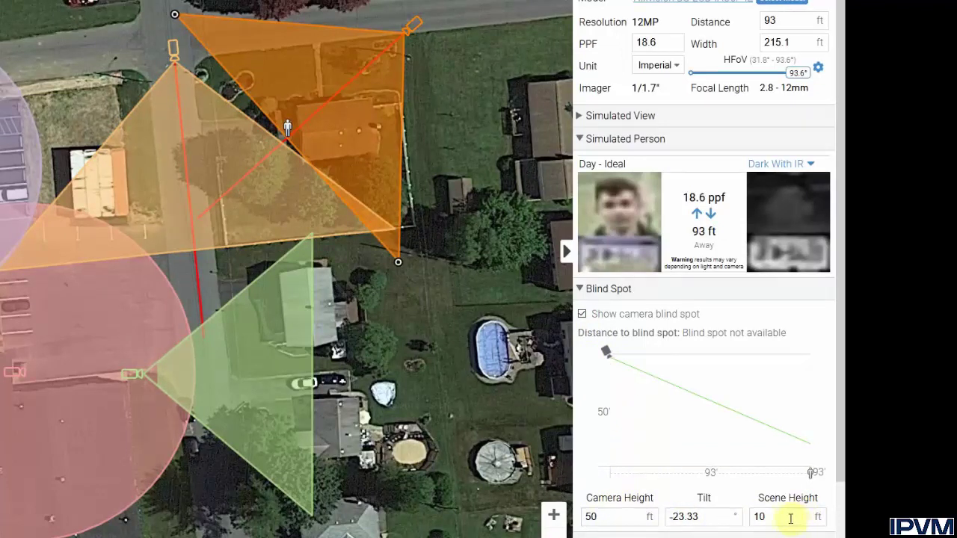
mouse_move(305, 134)
left_mouse_down()
mouse_move(278, 118)
mouse_move(287, 139)
left_mouse_up()
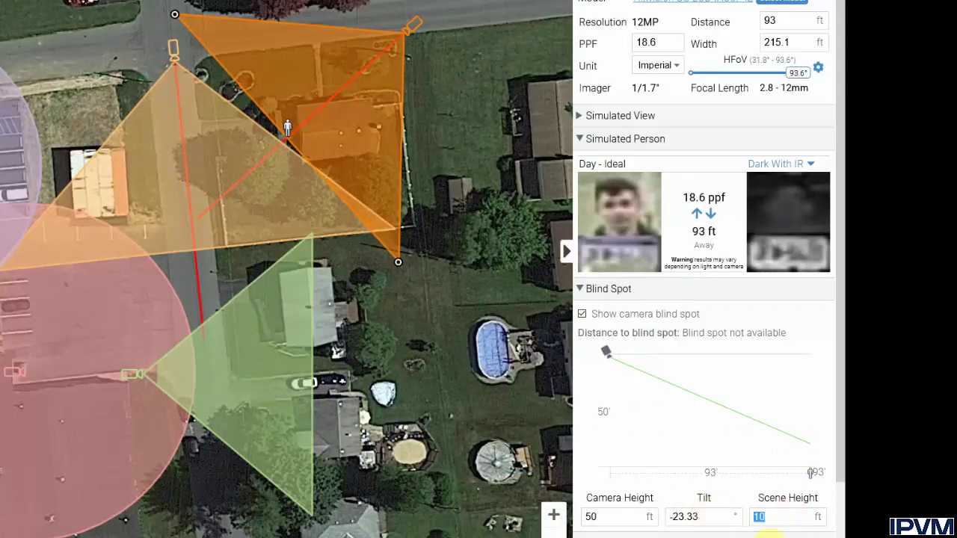
type("50")
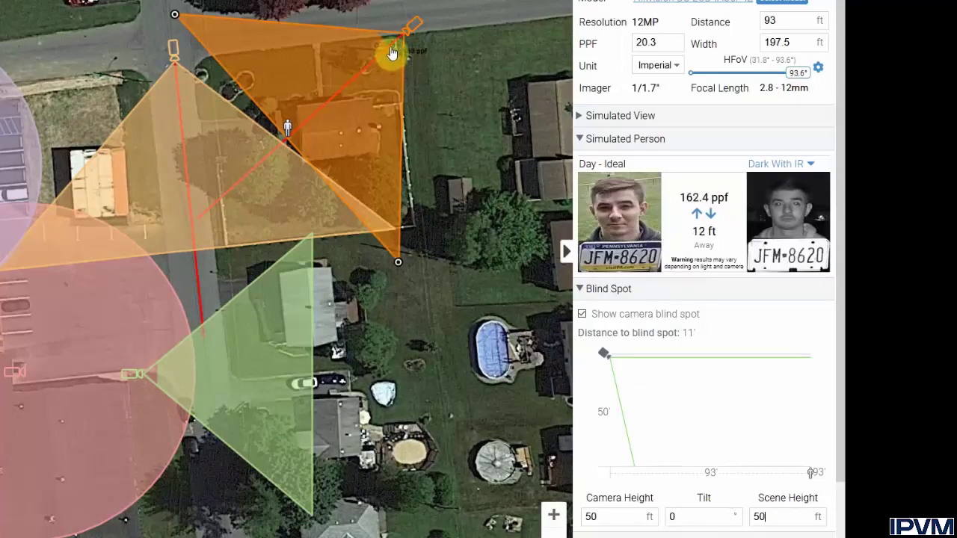
Step: Narrow the duplicated camera's field of view around the house and Camera 2's horizontal field of view along the street to about 37.5°
left_click_drag(400, 267, 336, 234)
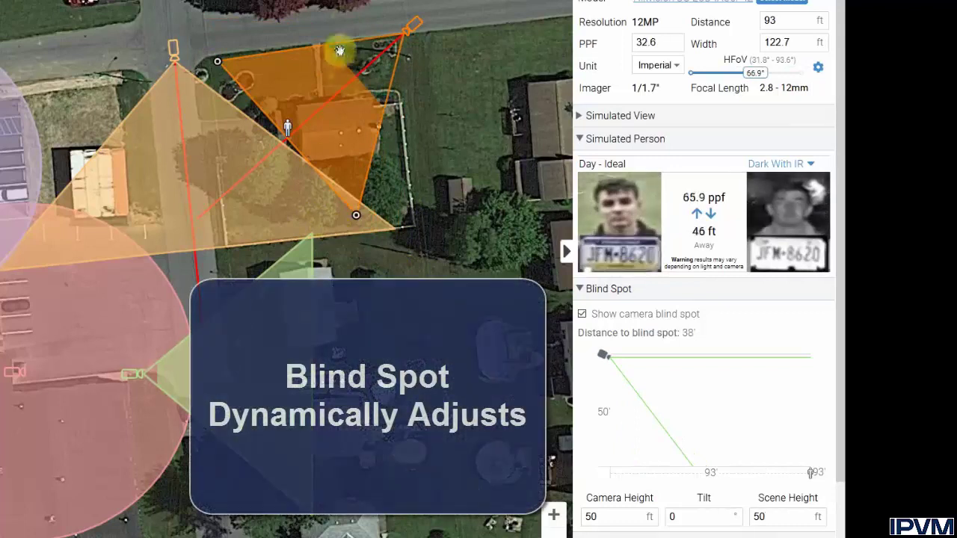
left_click_drag(218, 63, 239, 143)
left_click(396, 232)
left_click_drag(395, 233, 290, 240)
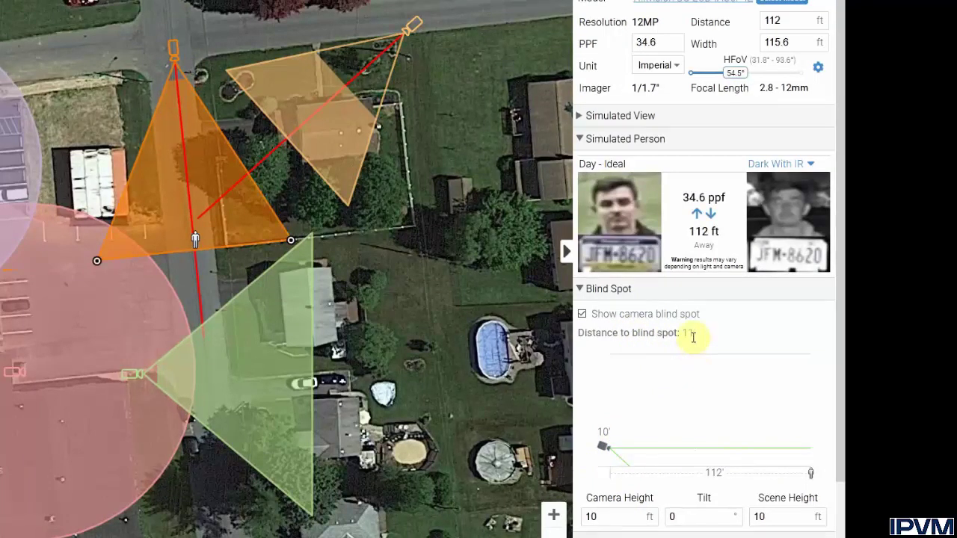
left_click_drag(284, 244, 257, 256)
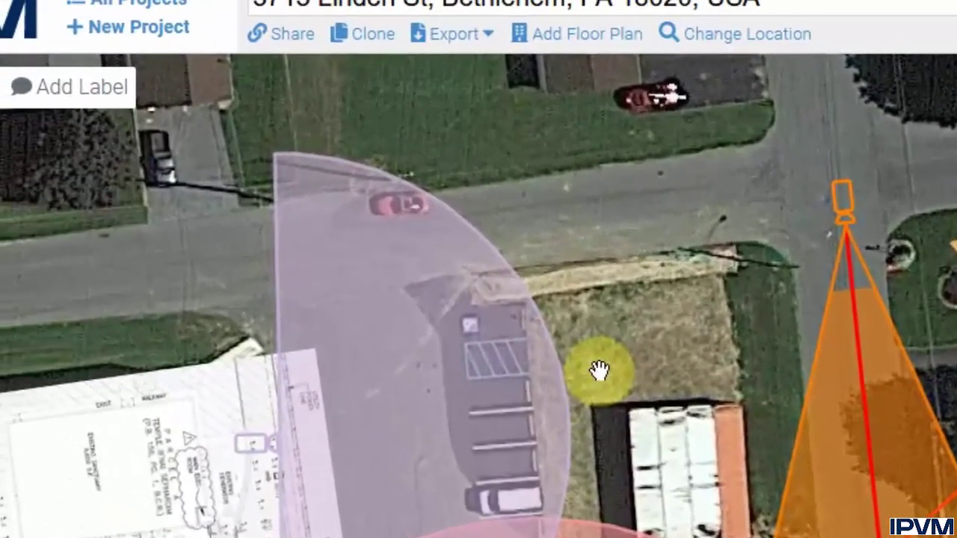
Step: Export the project as a Word document, open it in Microsoft Word and review the overview and camera pages
left_click(485, 37)
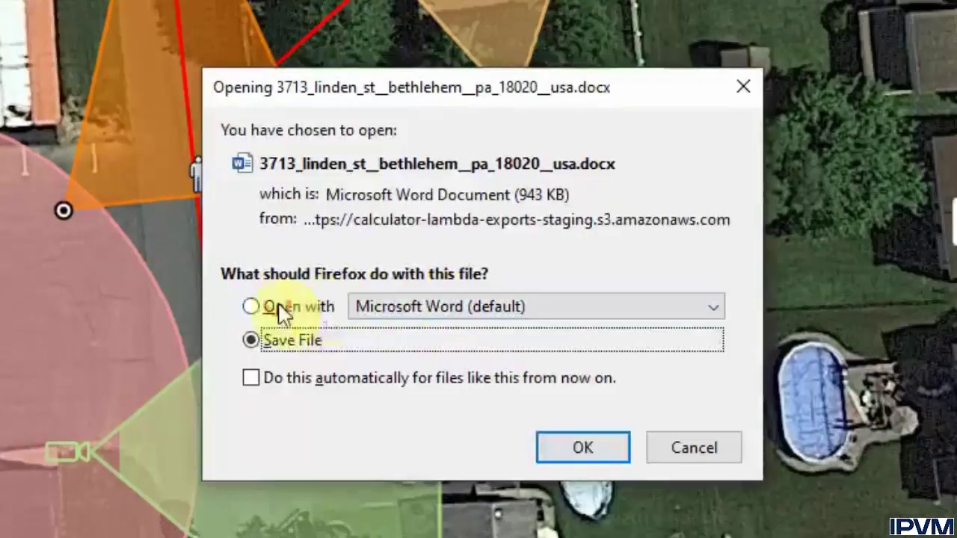
left_click(278, 314)
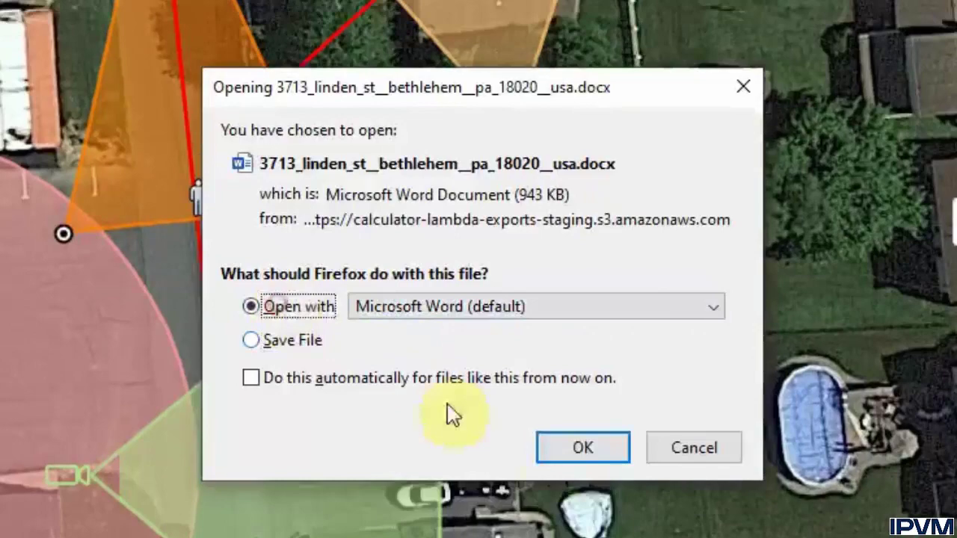
left_click(571, 449)
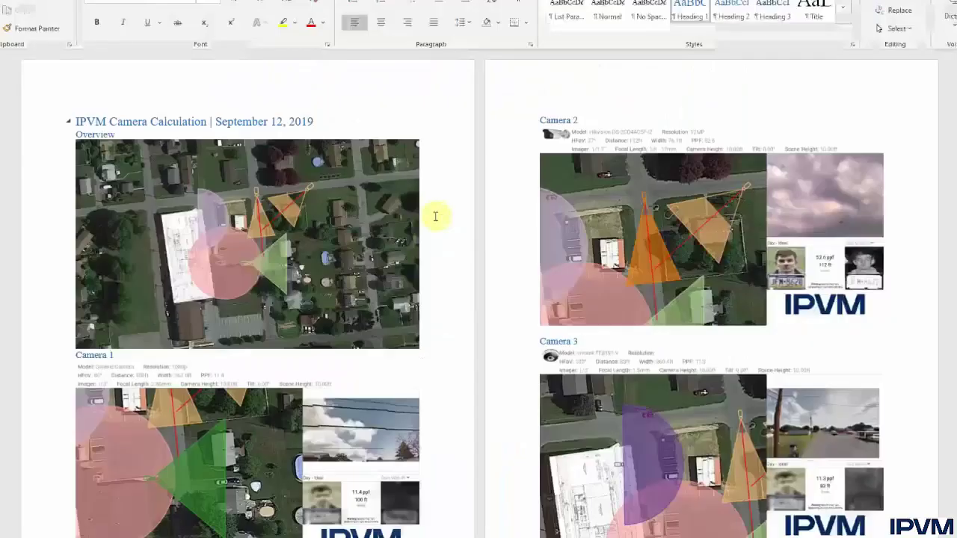
scroll(436, 214, "down", 2)
scroll(400, 241, "up", 2)
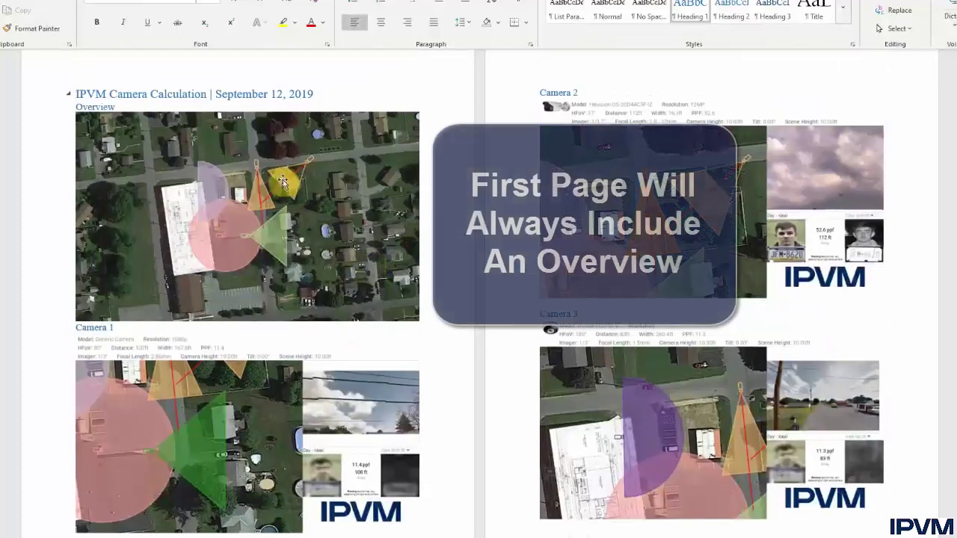
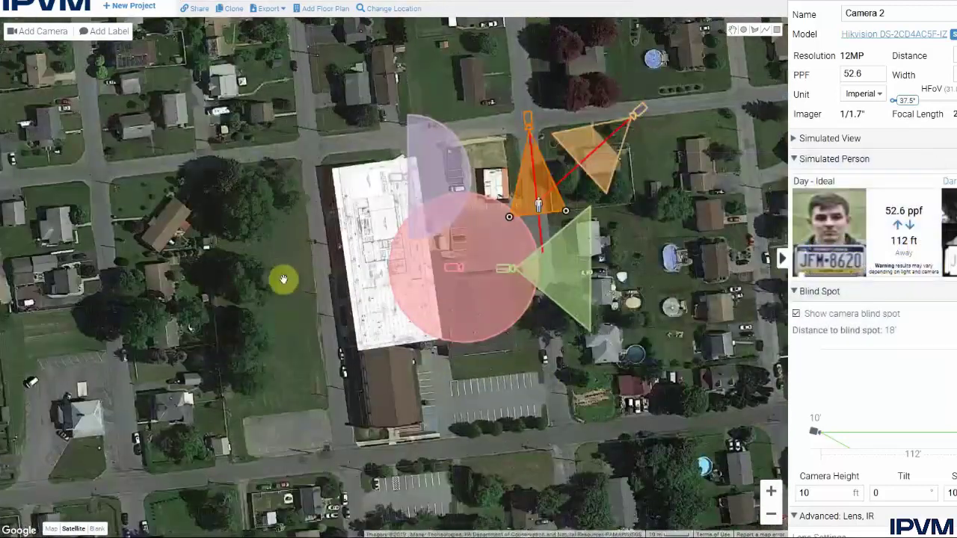
Step: Change the satellite imagery to the street map view and look over the named streets surrounding the cameras
left_click_drag(282, 280, 249, 340)
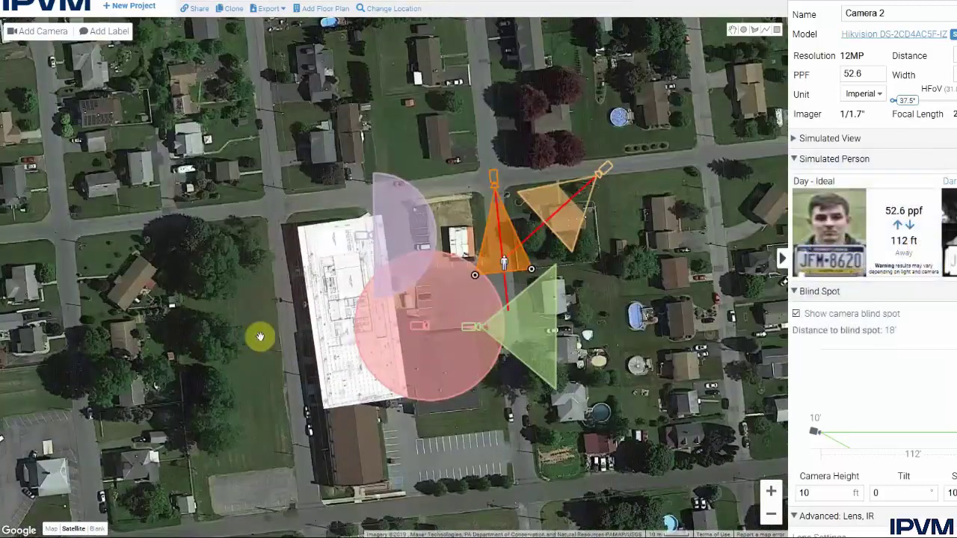
left_click(53, 530)
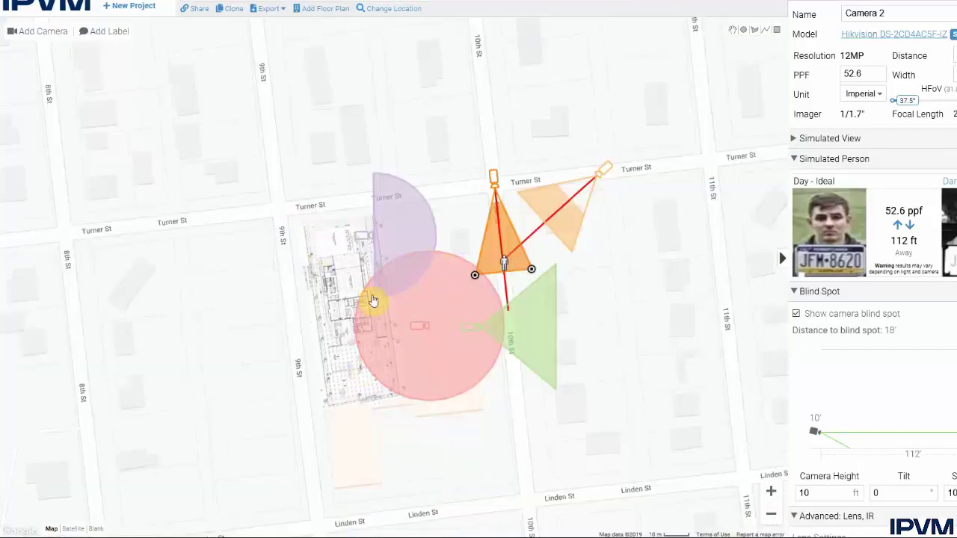
scroll(456, 455, "down", 3)
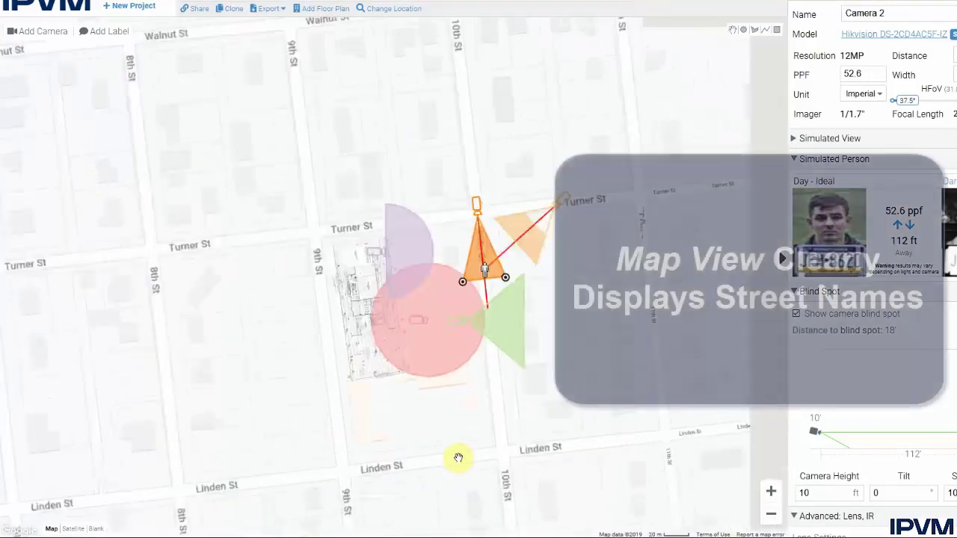
left_click_drag(463, 415, 415, 394)
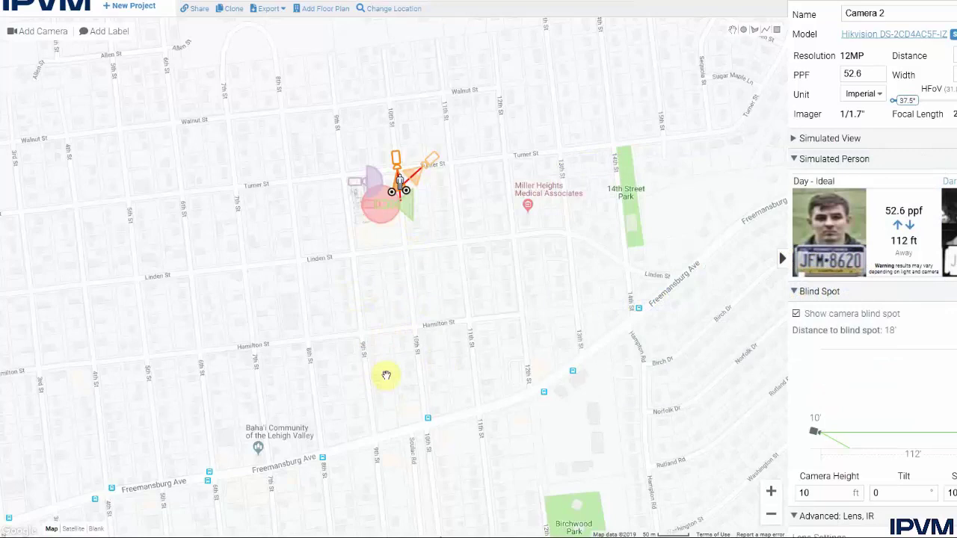
left_click_drag(410, 344, 420, 220)
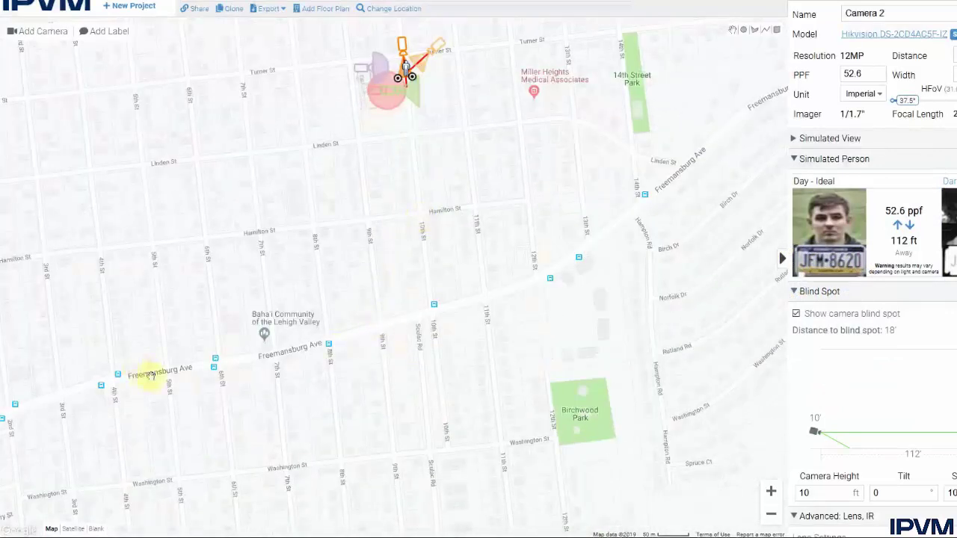
left_click_drag(414, 344, 427, 496)
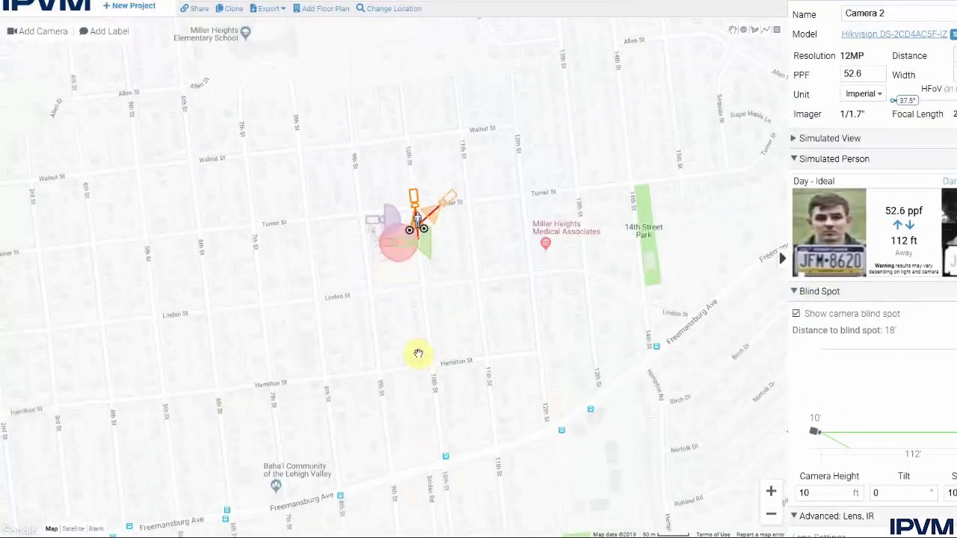
scroll(407, 247, "up", 2)
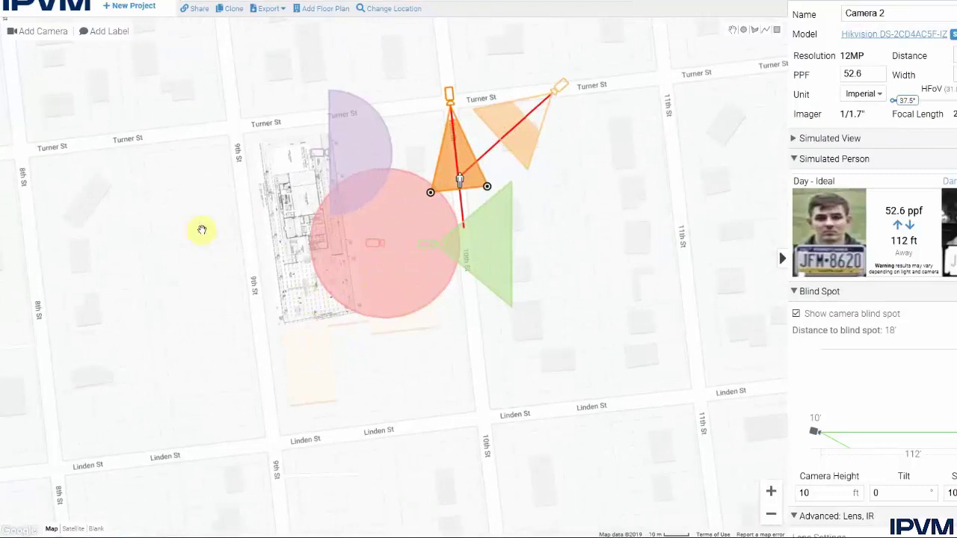
left_click_drag(202, 230, 224, 235)
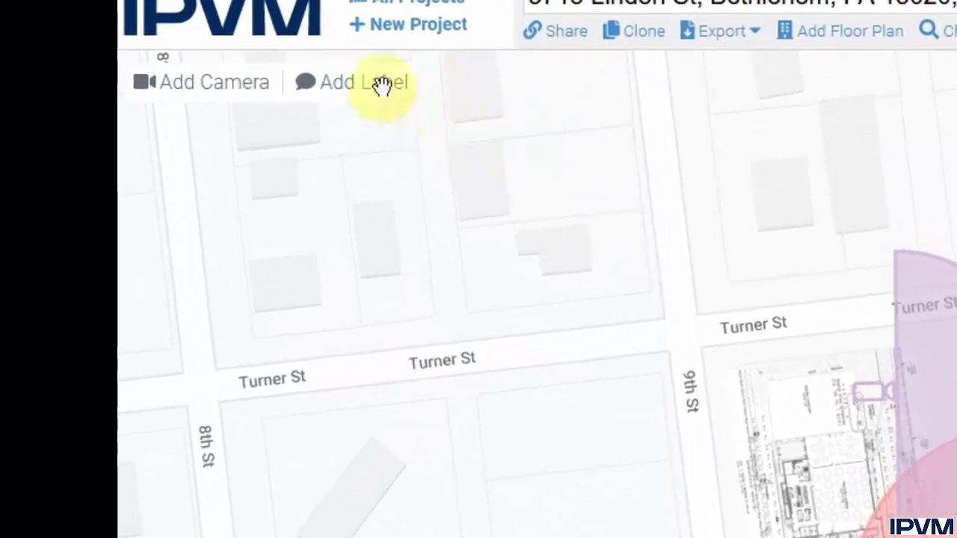
Step: Add a label just below the camera in the red coverage circle with the text Parking Lot Camera
left_click(390, 105)
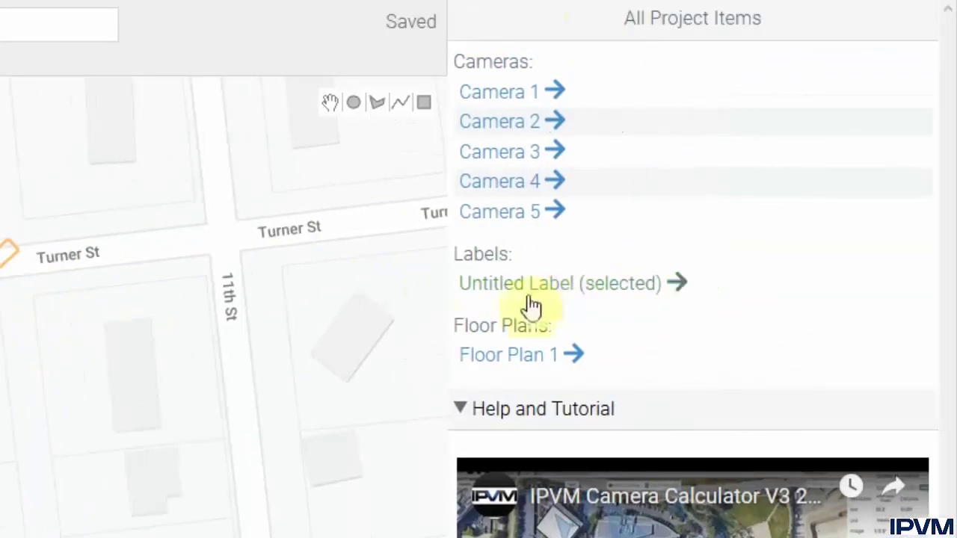
left_click(558, 292)
left_click_drag(705, 85, 474, 86)
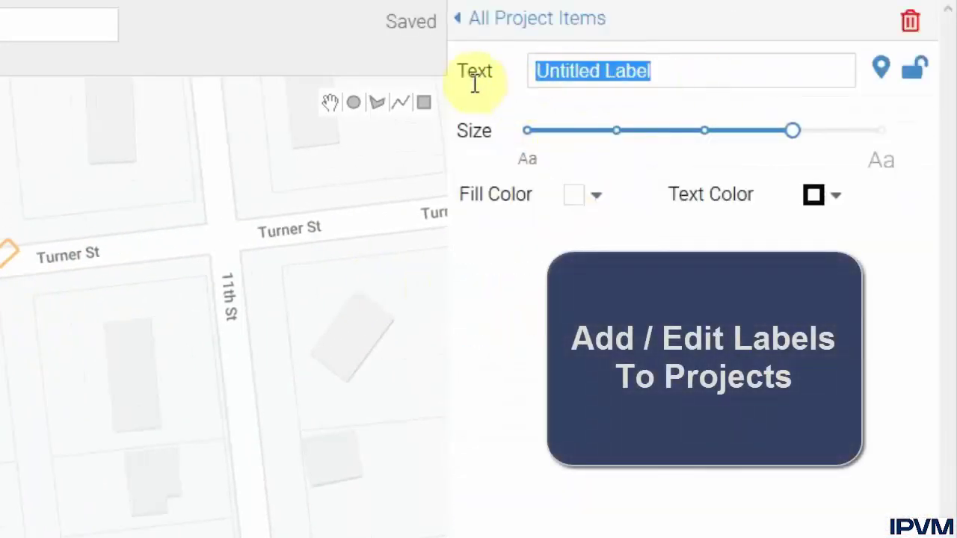
type("Camera ")
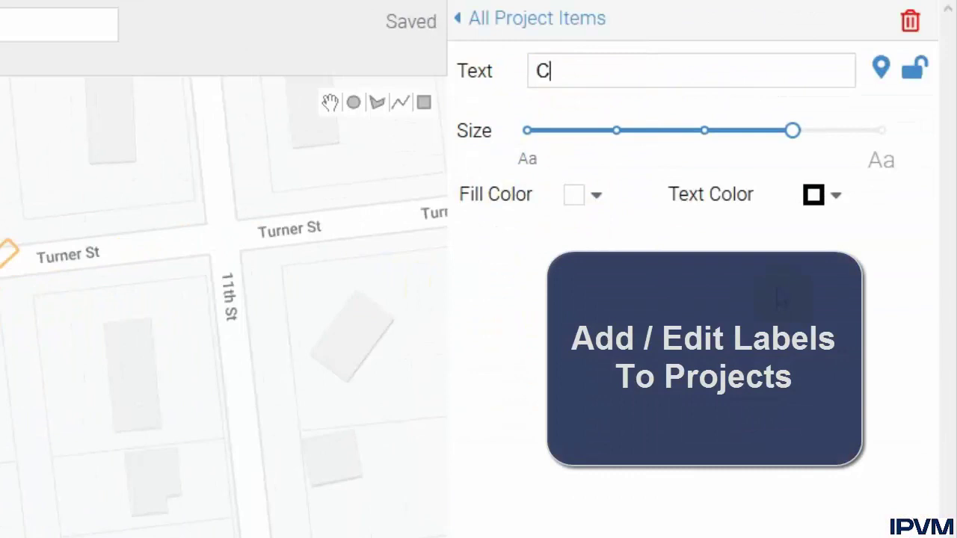
type("1")
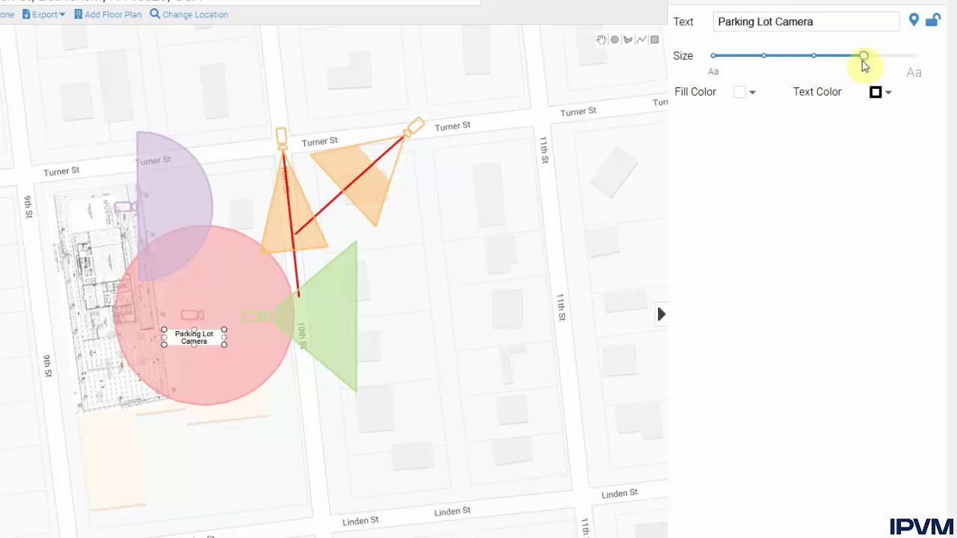
Step: Try several text sizes for the Parking Lot Camera label and settle on the middle size
left_click(814, 64)
left_click(857, 65)
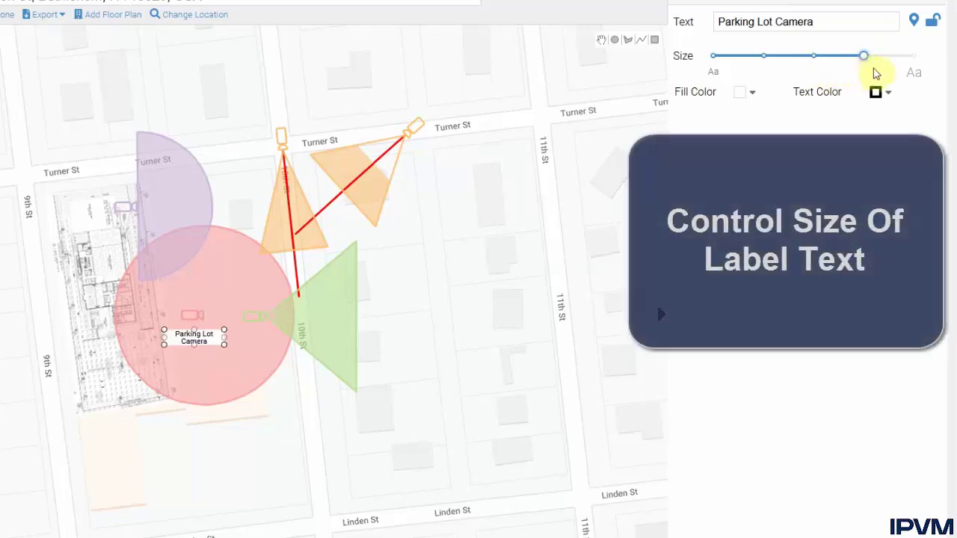
left_click(813, 60)
left_click(763, 60)
left_click(813, 60)
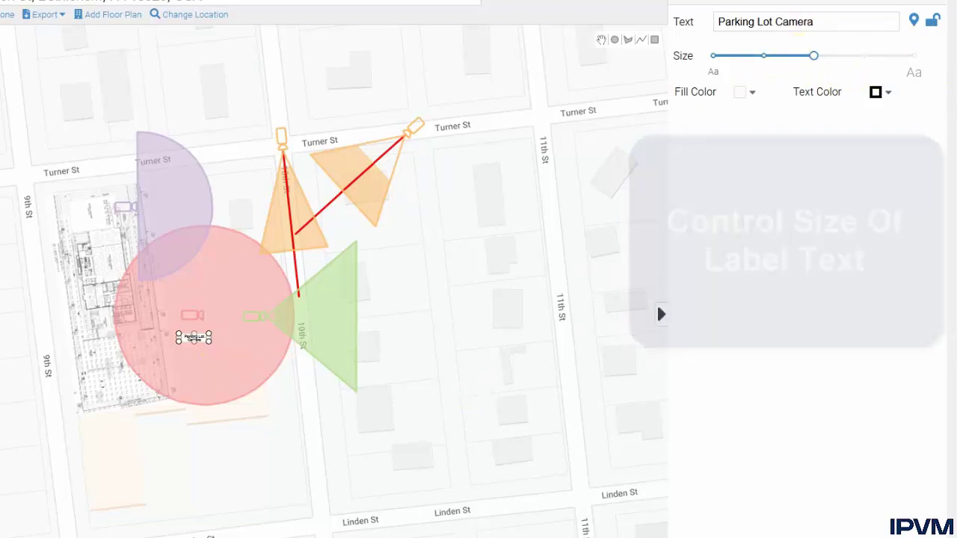
Step: Set the label's text color to orange and its fill color to purple, and return to the list of all project items
left_click(888, 94)
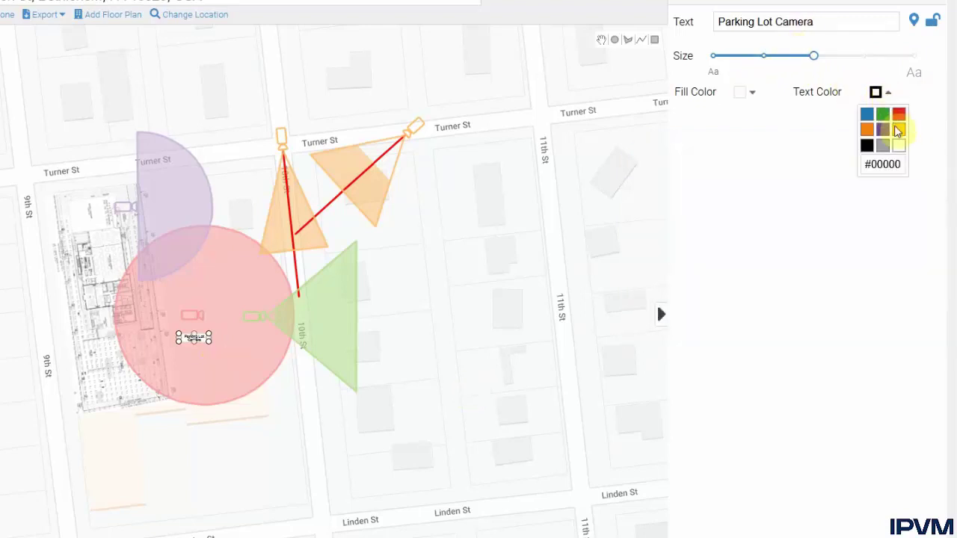
left_click(898, 119)
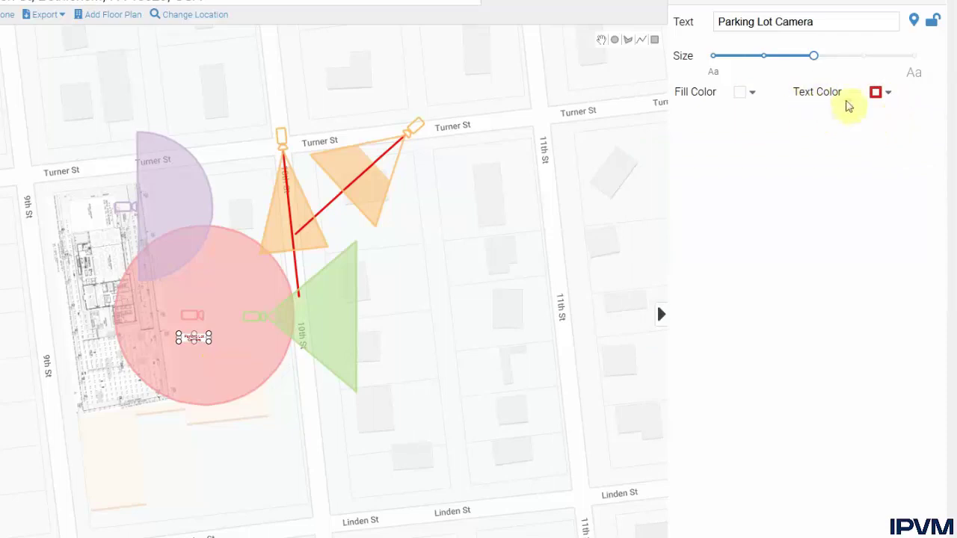
left_click(887, 93)
left_click(882, 135)
left_click(751, 92)
left_click(744, 134)
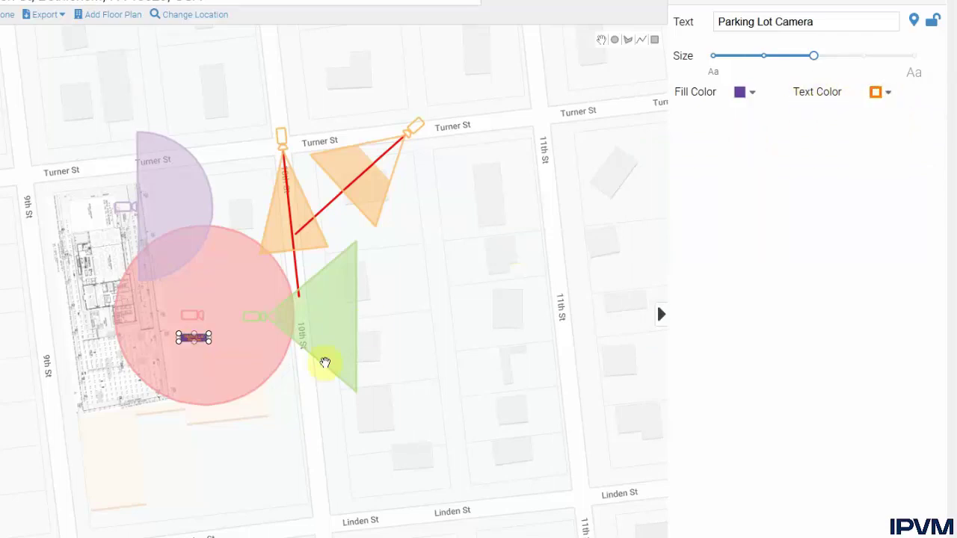
scroll(211, 352, "up", 5)
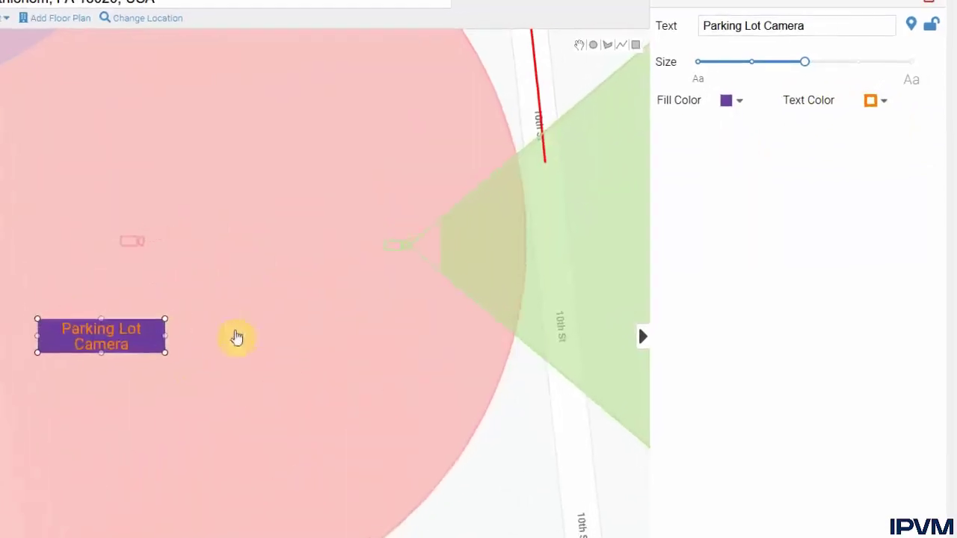
left_click(680, 2)
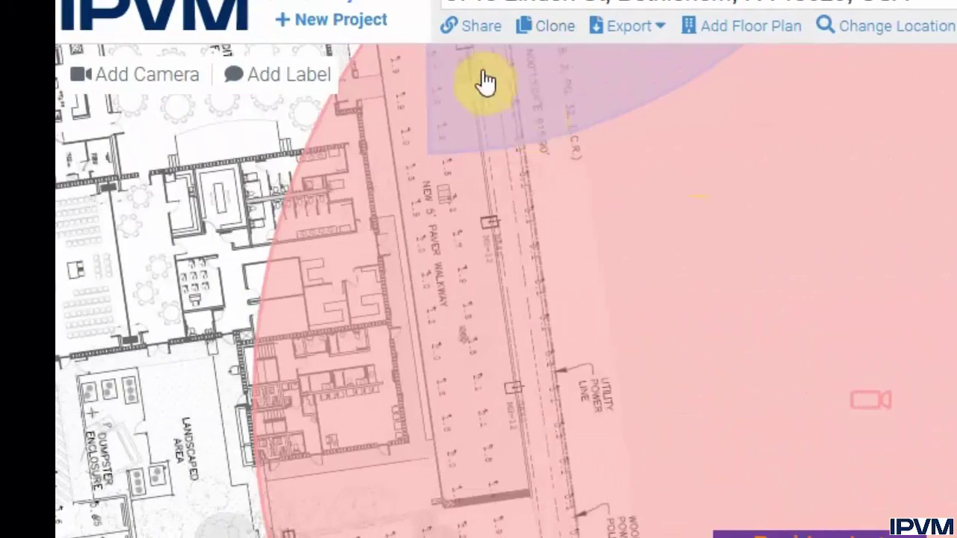
Step: View the project's shareable permalink and close it
left_click(468, 39)
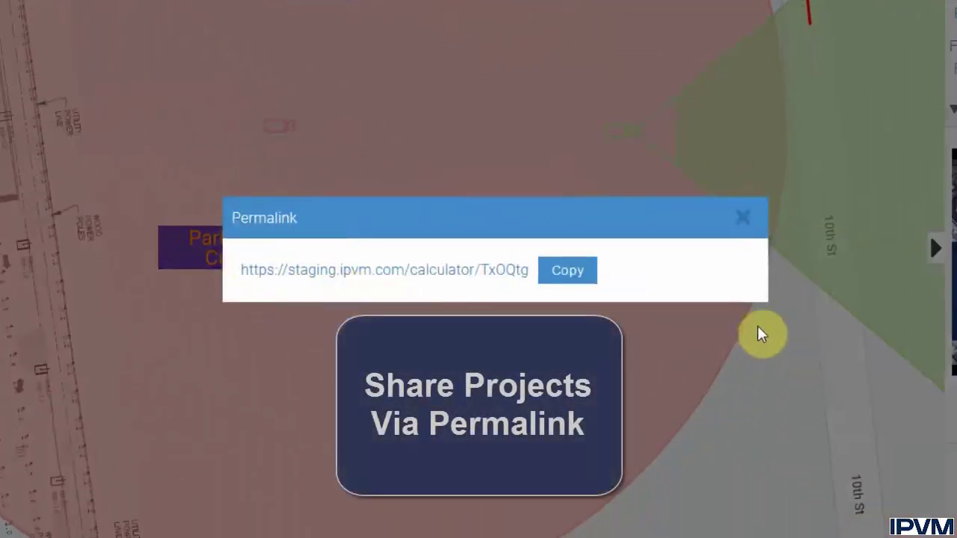
left_click(744, 218)
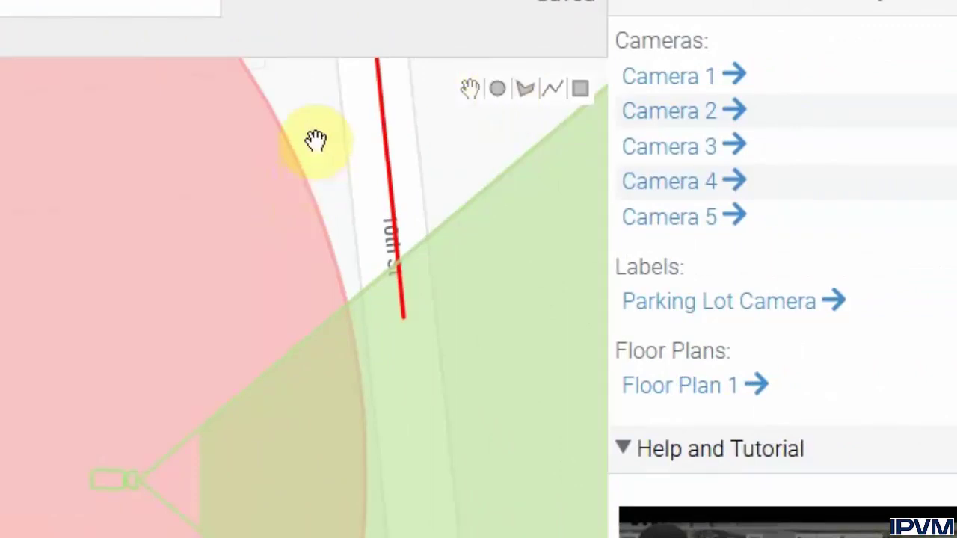
Step: Draw a wide black-outlined rectangle on the open lot north of Linden St, and delete it
scroll(317, 139, "down", 3)
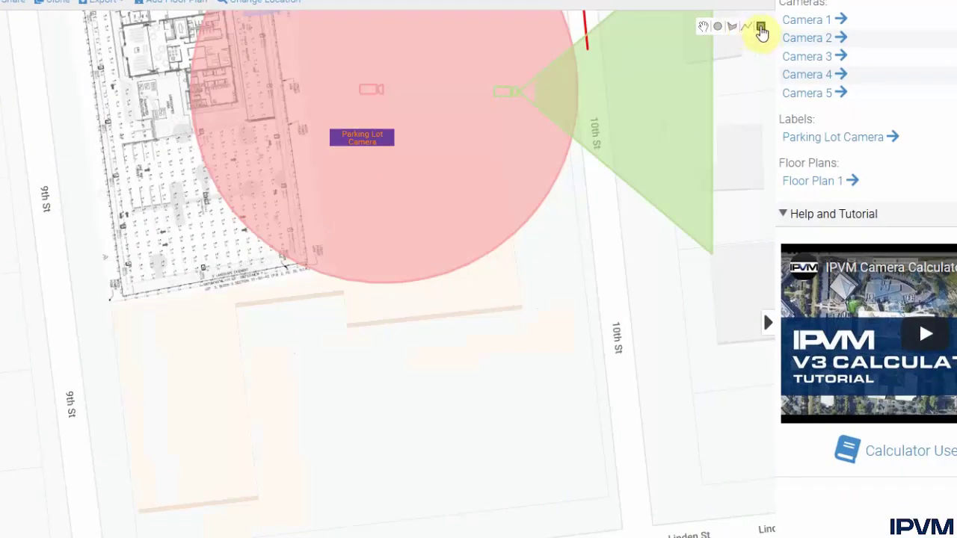
mouse_move(240, 375)
left_mouse_down()
mouse_move(420, 469)
mouse_move(527, 476)
left_mouse_up()
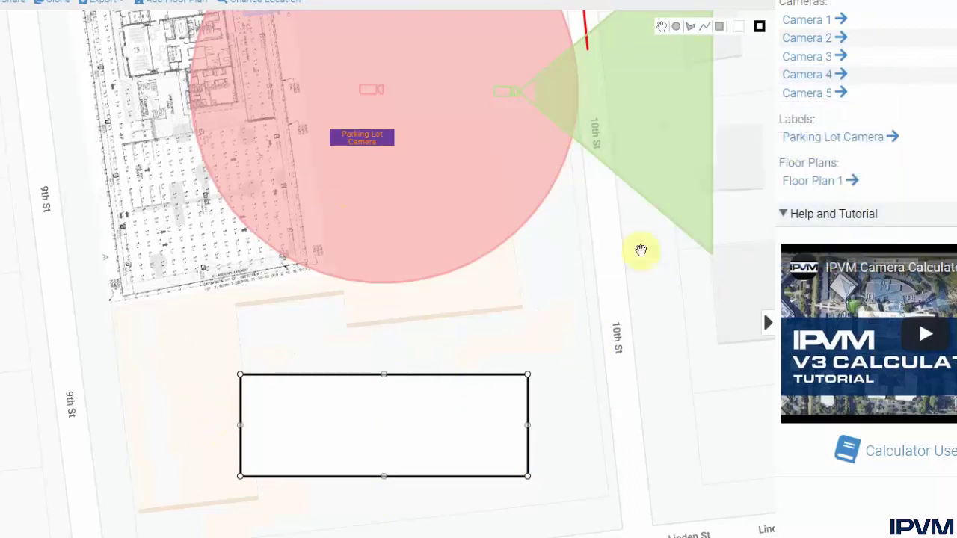
right_click(437, 405)
left_click(481, 447)
Step: Draw a six-cornered polygon over the open lot between 9th St and 10th St, just north of Linden St
left_click(738, 27)
left_click(161, 478)
left_click(272, 465)
left_click(357, 296)
left_click(491, 291)
left_click(488, 460)
left_click(190, 502)
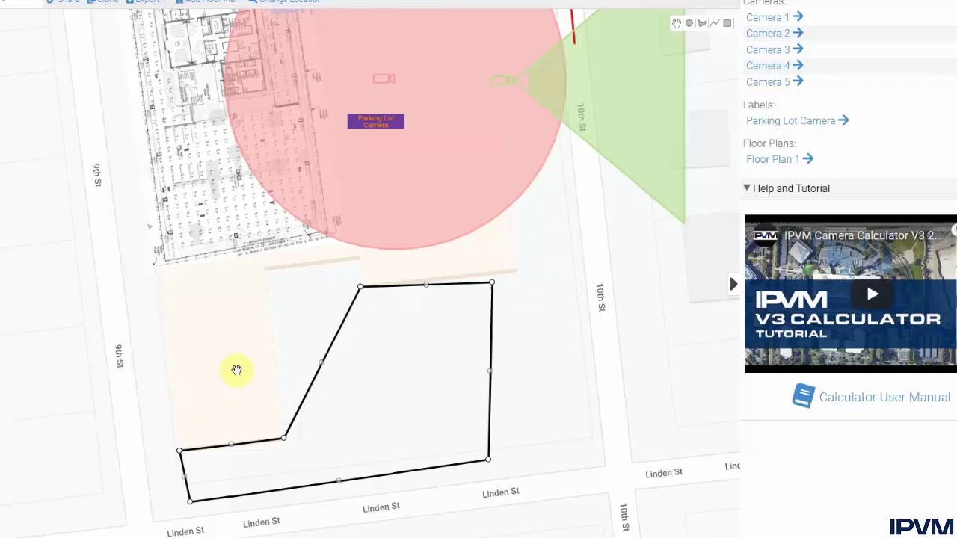
Step: Draw a straight two-point line just below the floor plan's southern edge, from its southwest corner to its southeast corner
left_click_drag(563, 166, 472, 230)
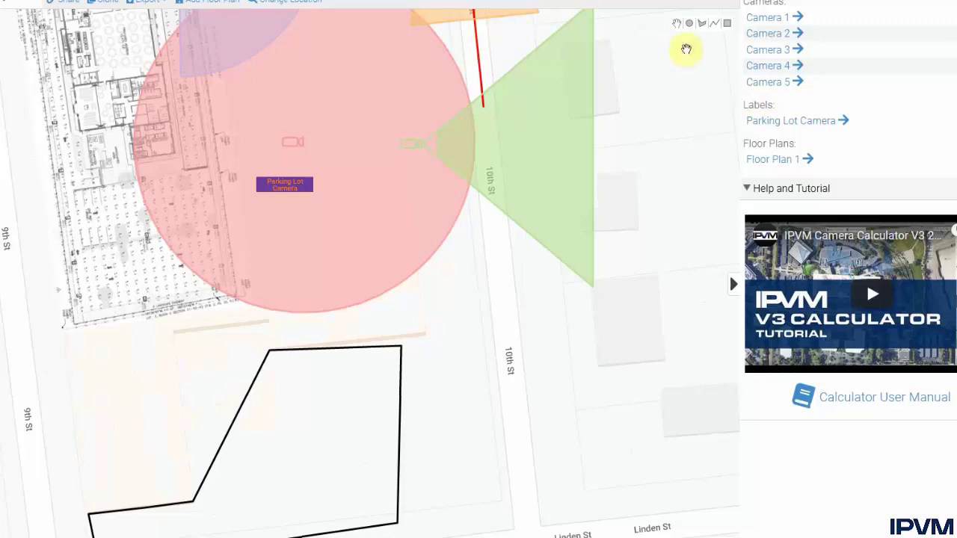
left_click(72, 335)
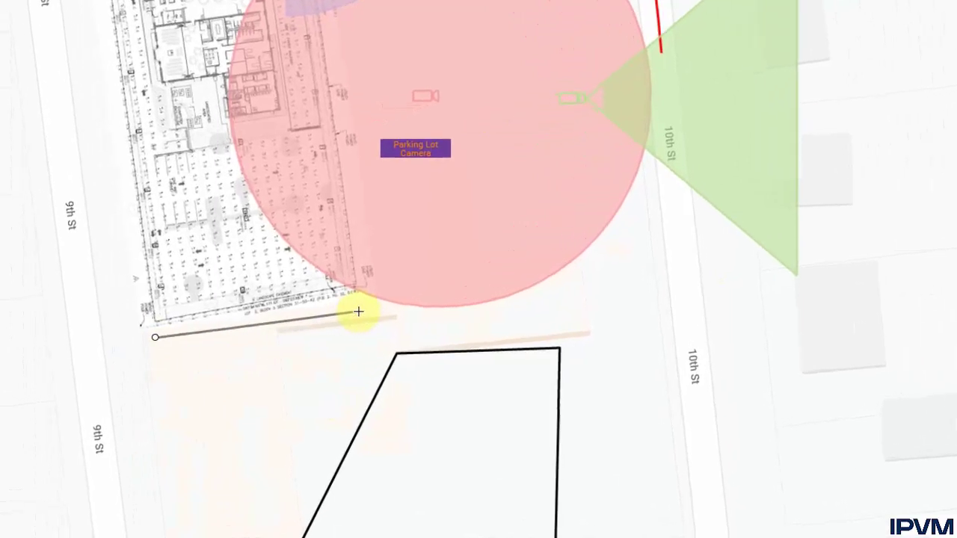
left_click(312, 314)
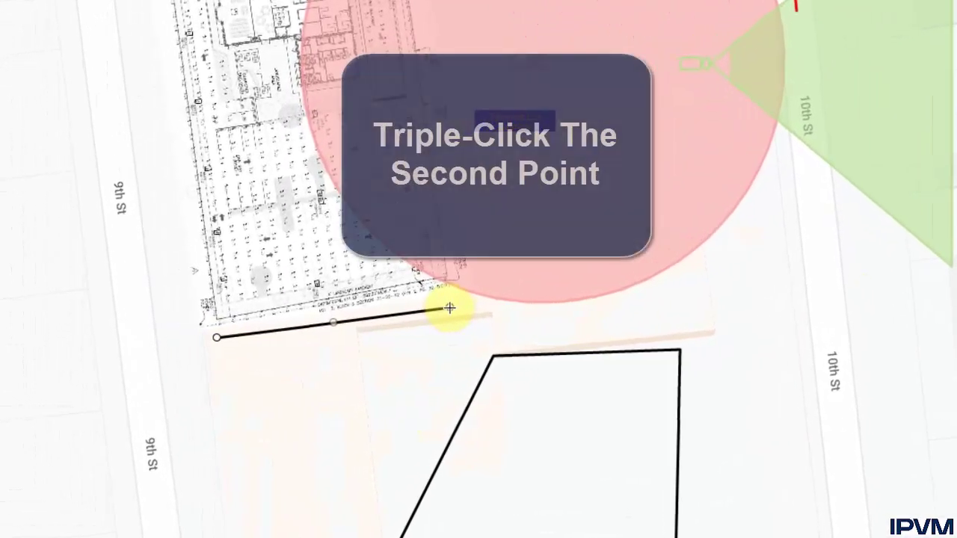
Step: Finish the line at the floor plan's southeast corner, and draw a sharply bent three-point line in the open area south of it
triple_click(403, 309)
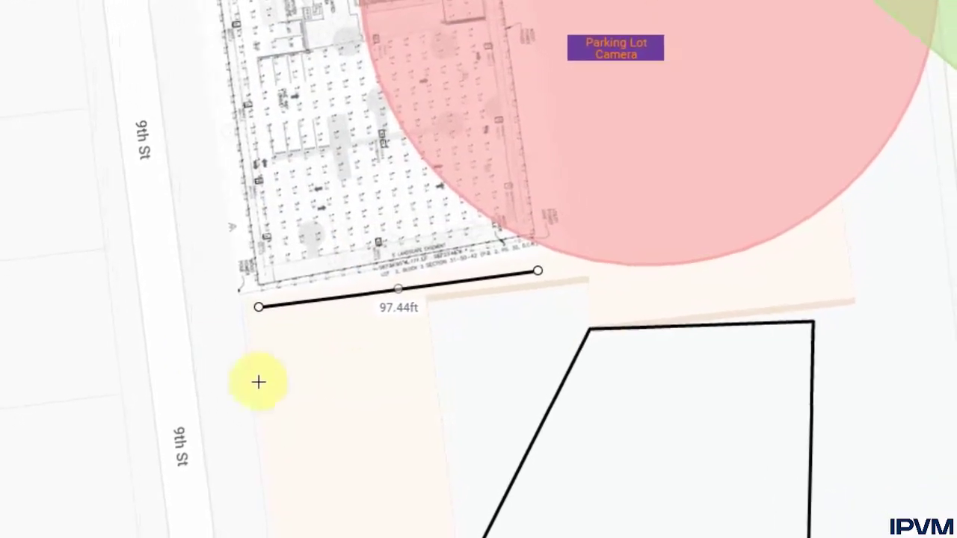
left_click(297, 398)
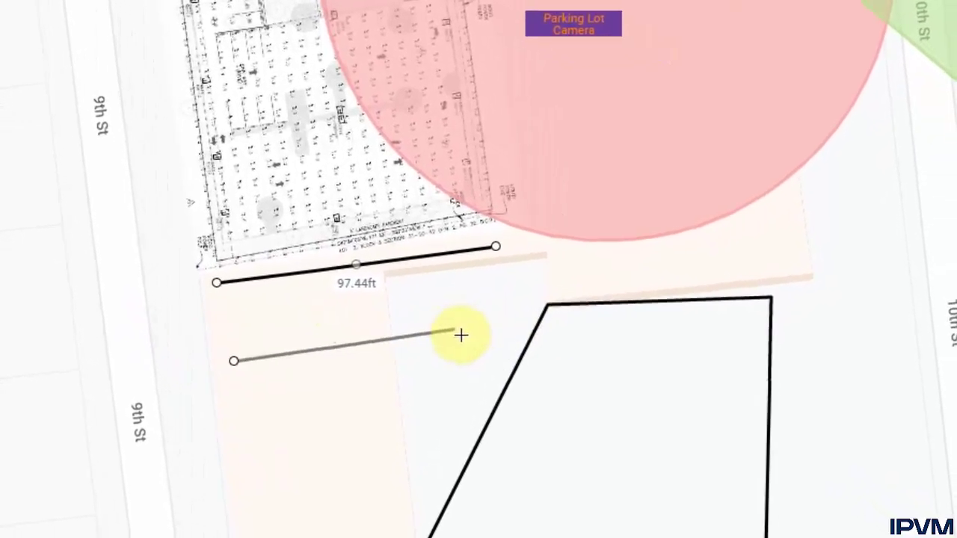
left_click(482, 346)
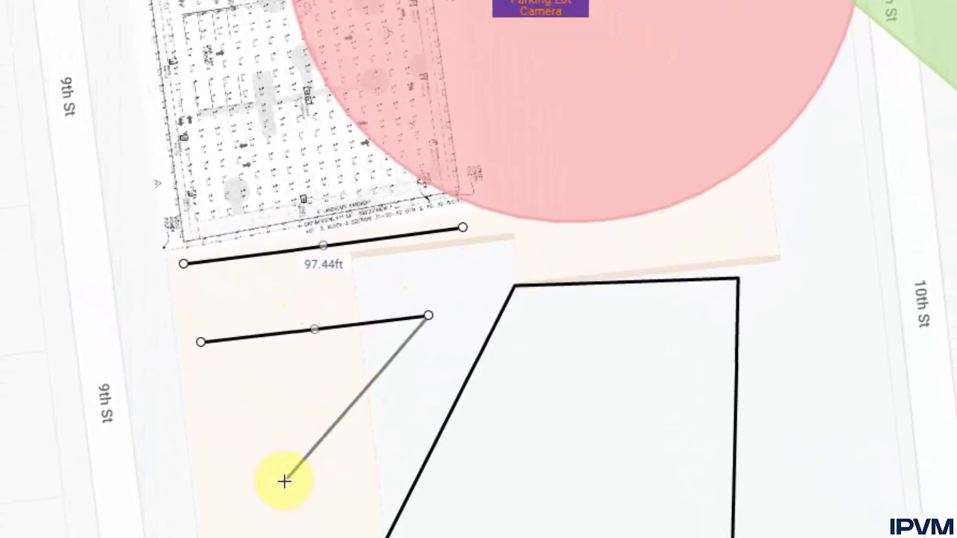
double_click(284, 481)
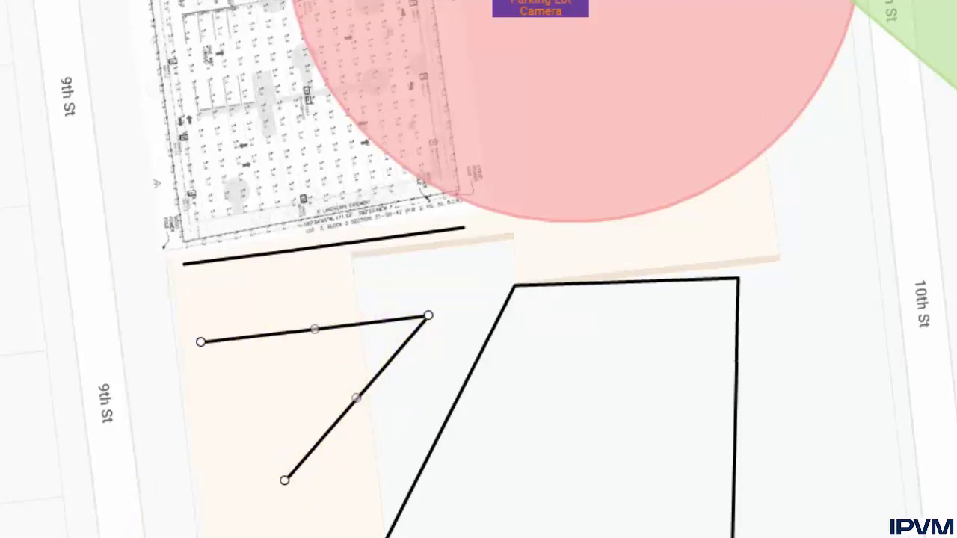
Step: Draw a nearly horizontal two-point line between the red coverage circle and the polygon, extending east toward 10th St
left_click(621, 235)
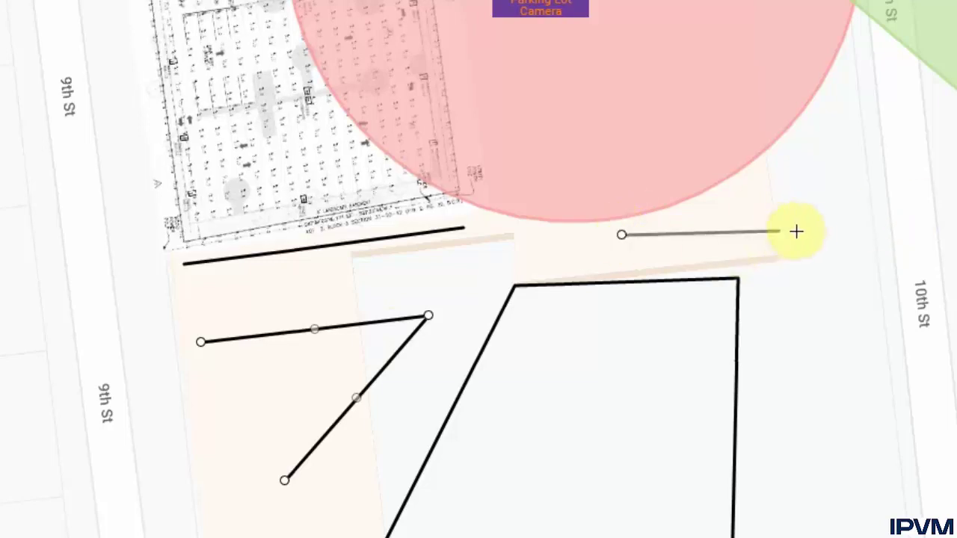
left_click(805, 239)
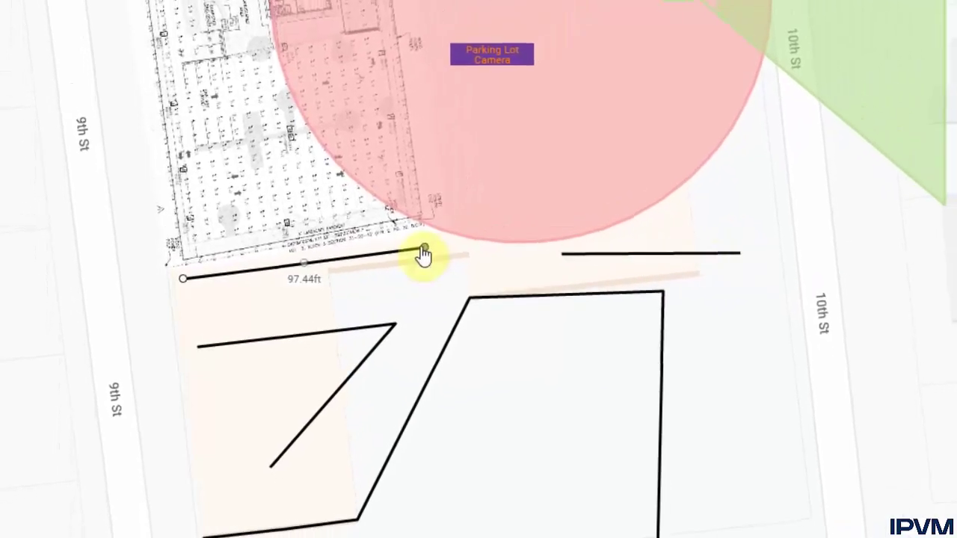